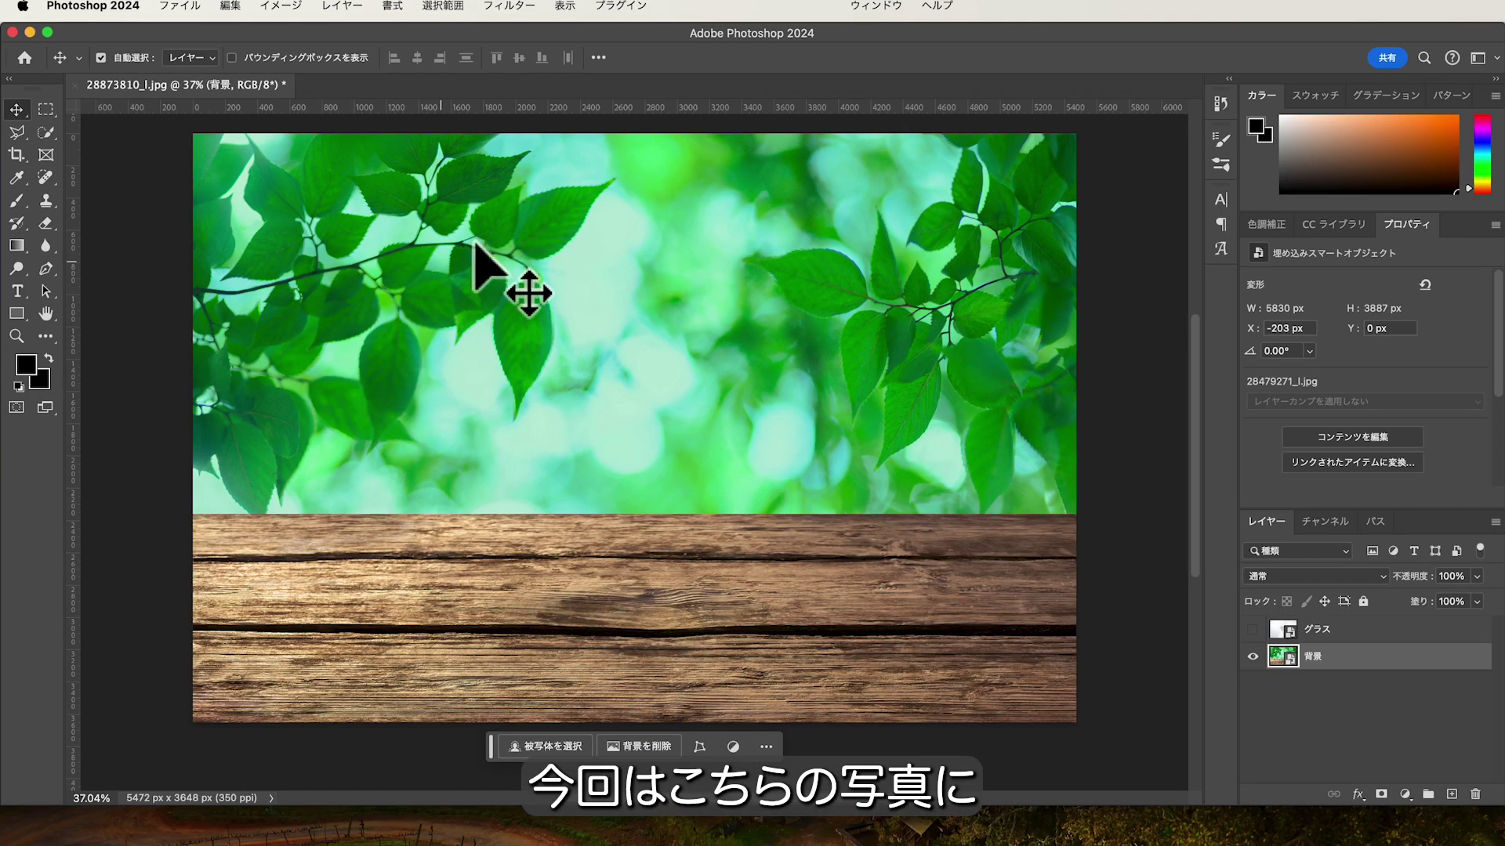
Step: Turn on visibility of the グラス layer so the wine glass photo appears over the leafy table
{"action": "left_click", "coordinate": [1252, 629]}
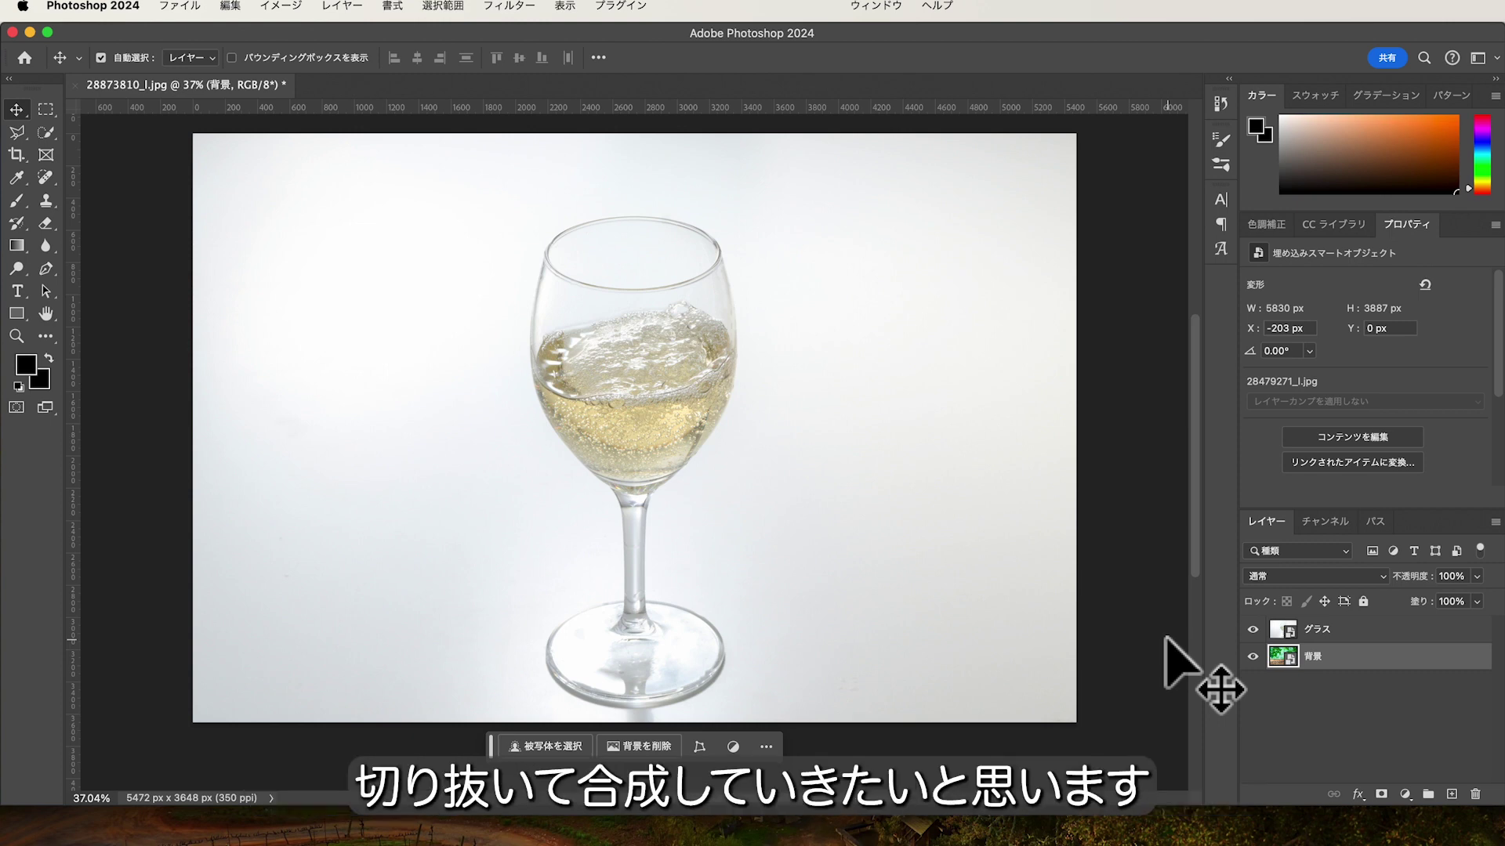
Step: Select the glass on the グラス layer with Select Subject, adding the missed base with Quick Selection
{"action": "left_click", "coordinate": [1354, 632]}
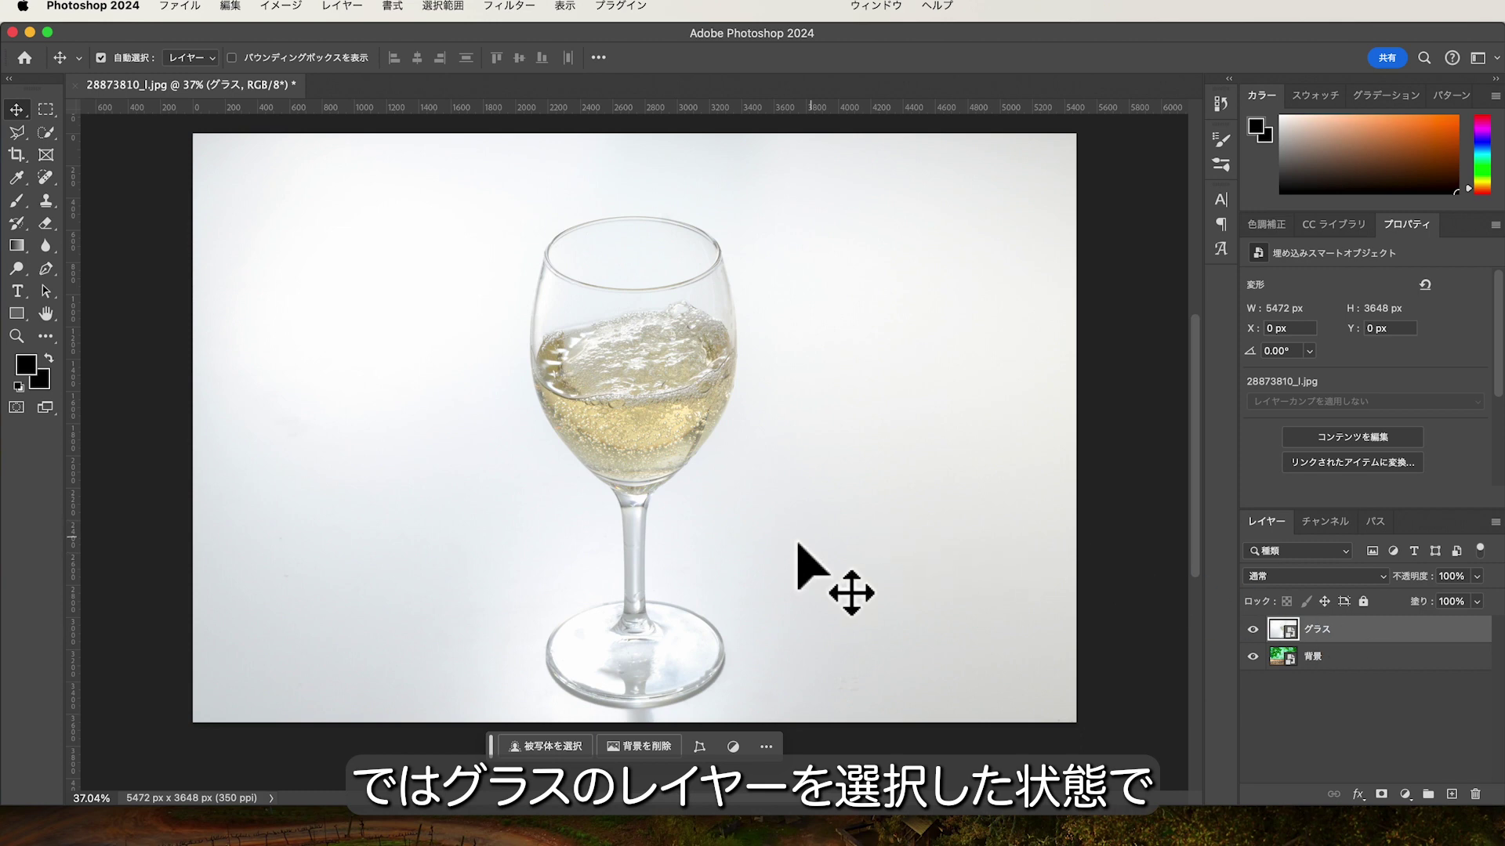
{"action": "left_click", "coordinate": [572, 748]}
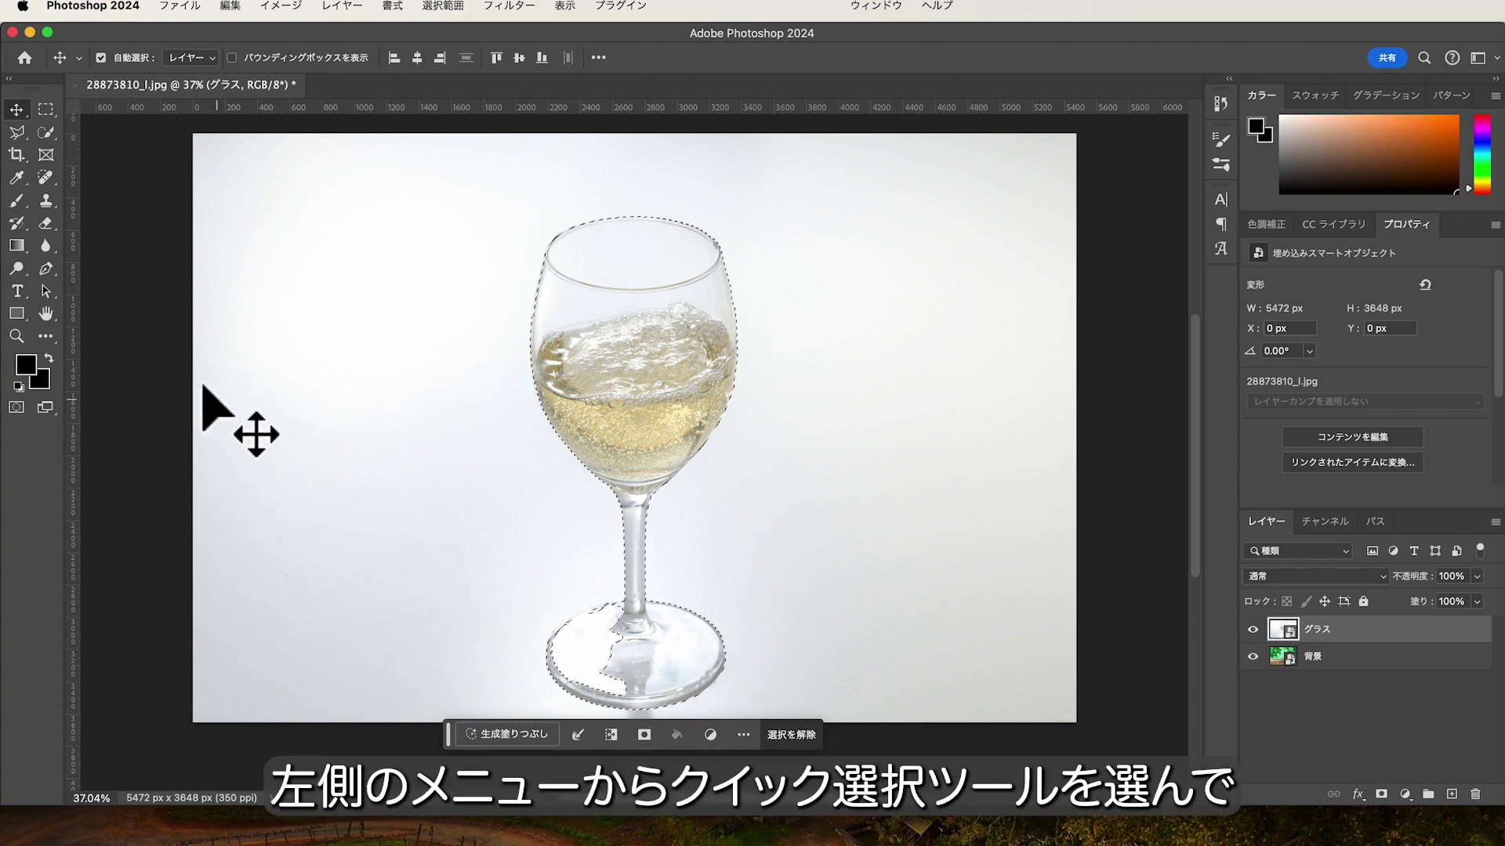
{"action": "left_click", "coordinate": [47, 132]}
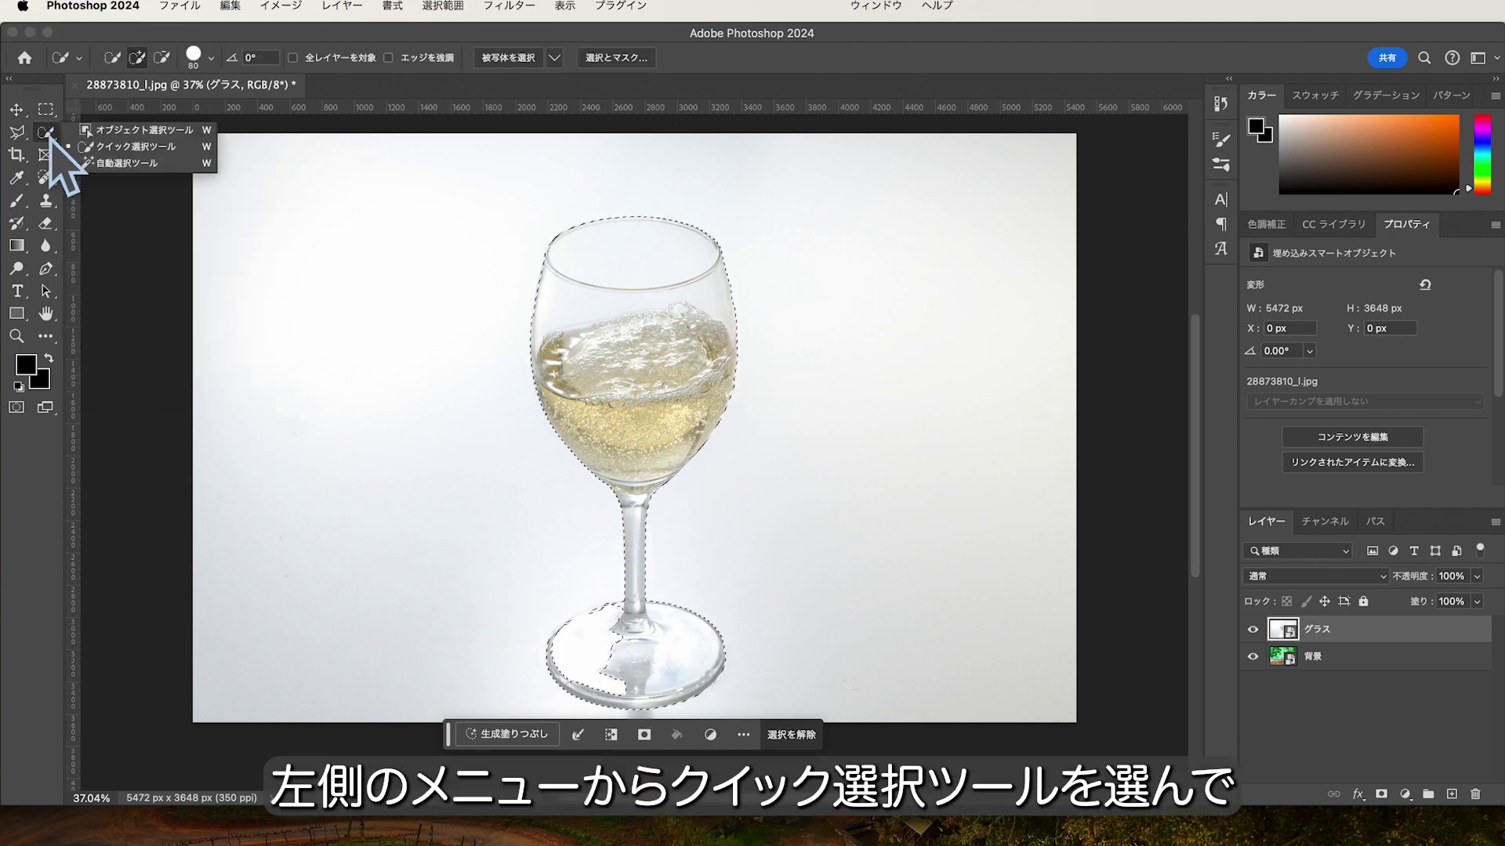
{"action": "left_click", "coordinate": [149, 147]}
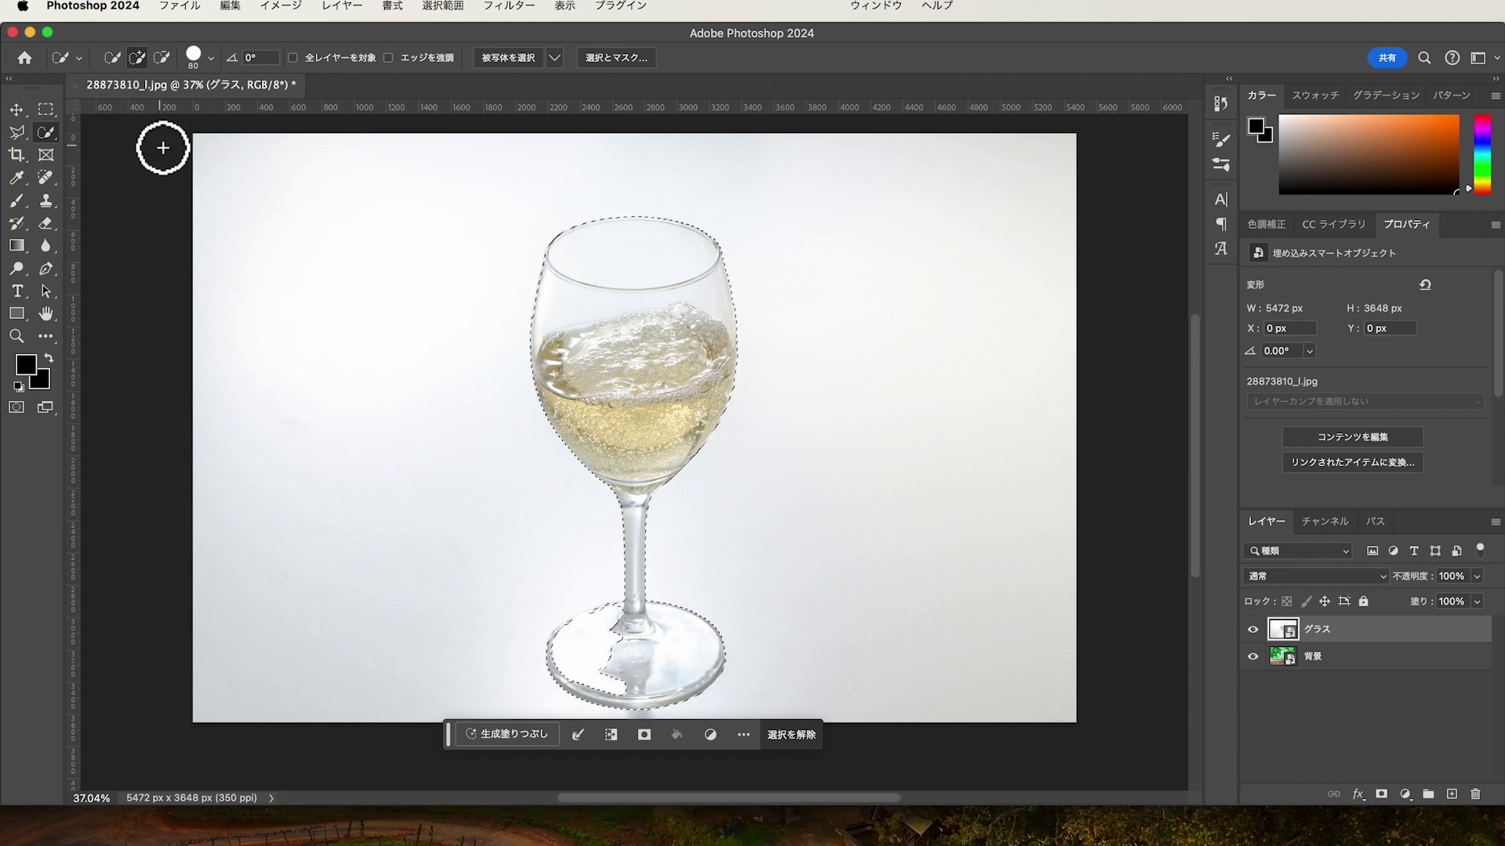
{"action": "left_click_drag", "start_coordinate": [627, 643], "coordinate": [588, 662]}
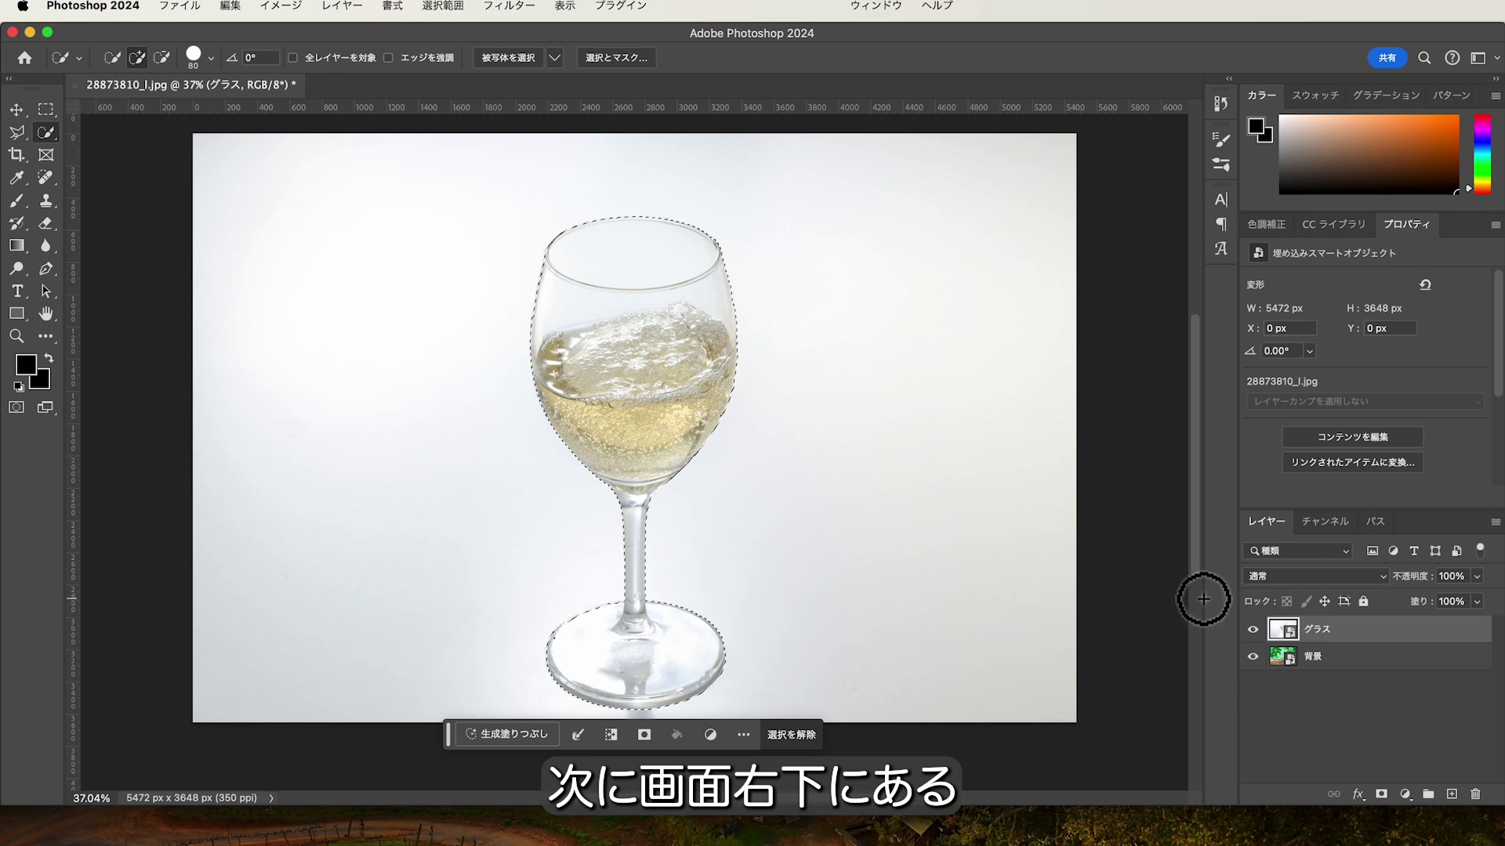
Step: Add a layer mask from the glass selection to hide the white backdrop, then deselect the layer
{"action": "left_click", "coordinate": [1381, 795]}
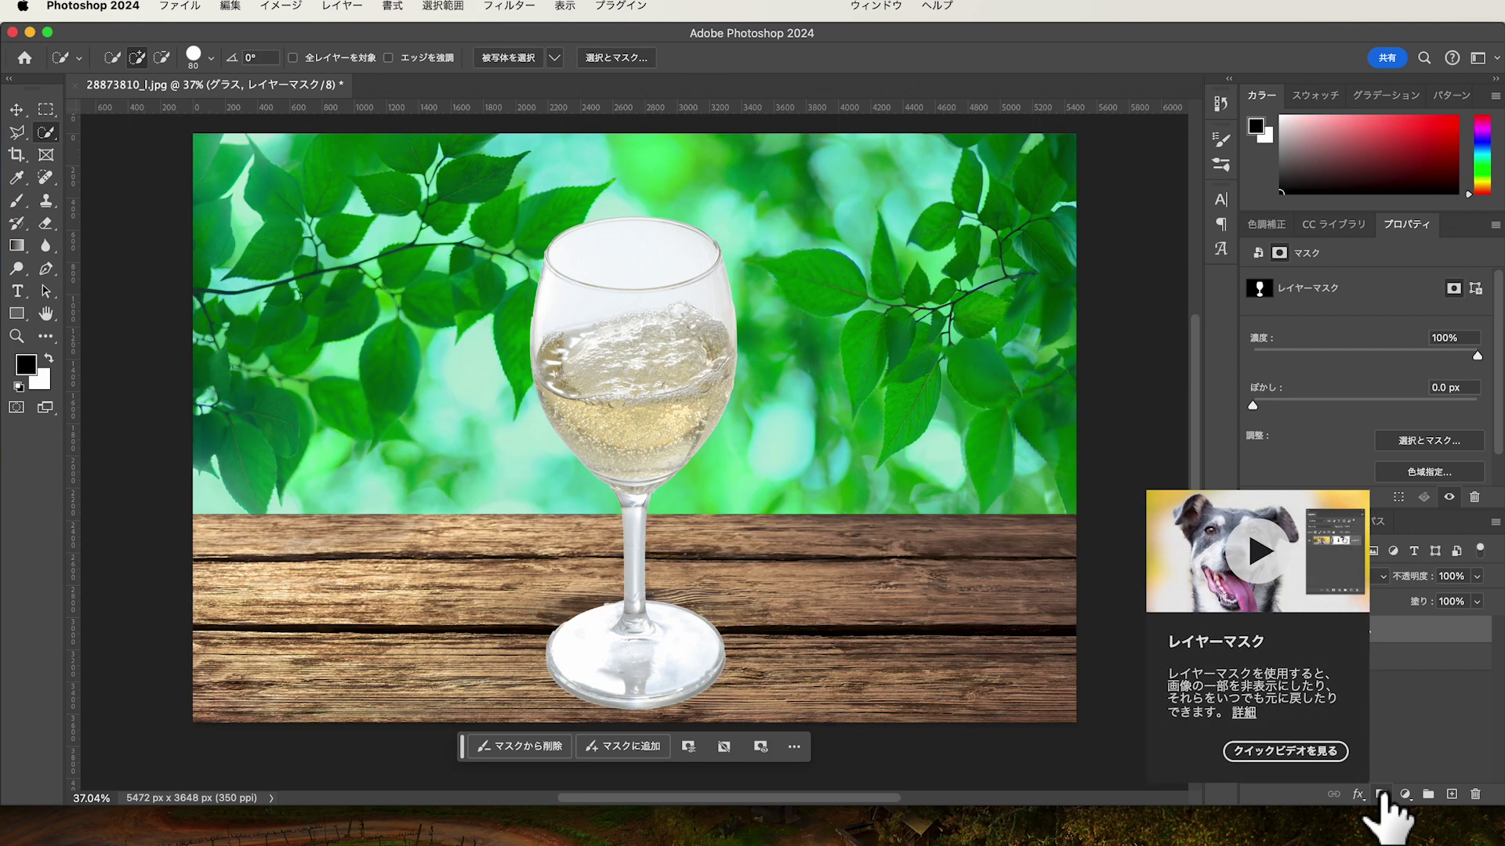
{"action": "left_click", "coordinate": [1413, 713]}
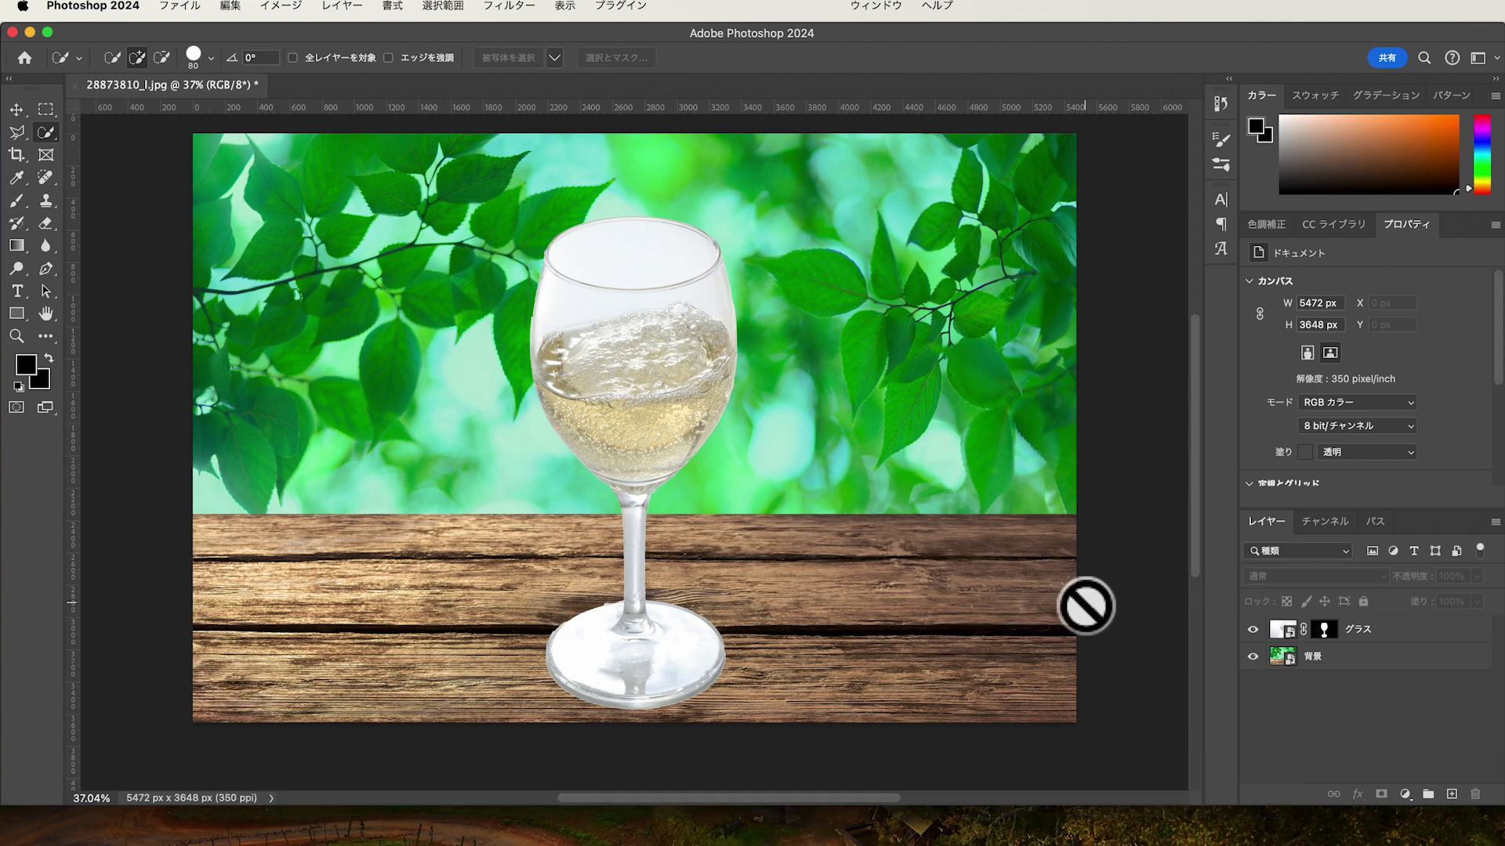
Step: Duplicate グラス with Cmd+J, hide the グラス のコピー copy, and reselect the original グラス layer
{"action": "left_click", "coordinate": [1373, 631]}
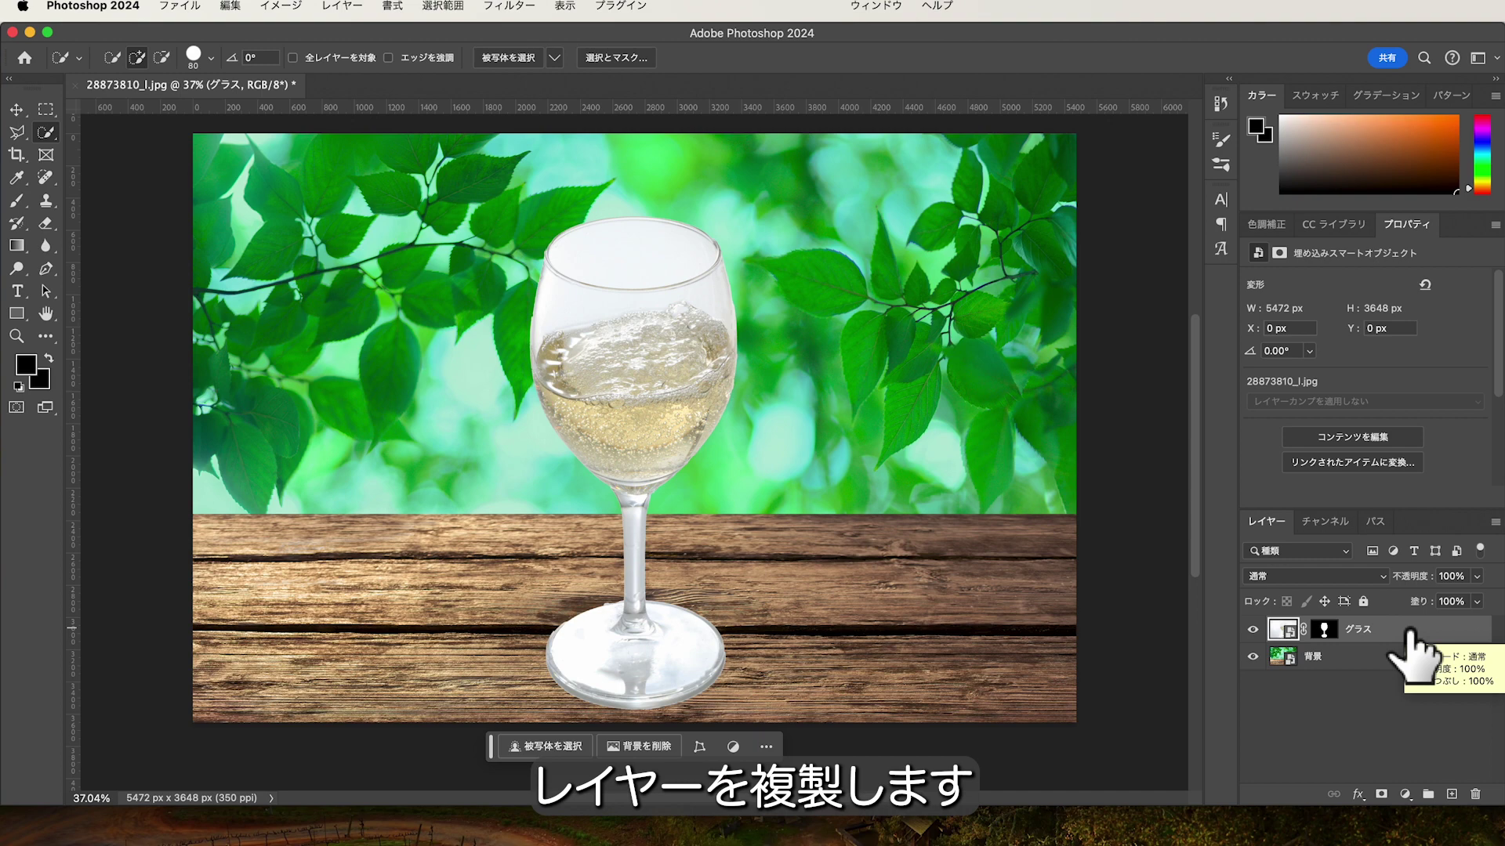
{"action": "key", "text": "super+j"}
{"action": "left_click", "coordinate": [1389, 747]}
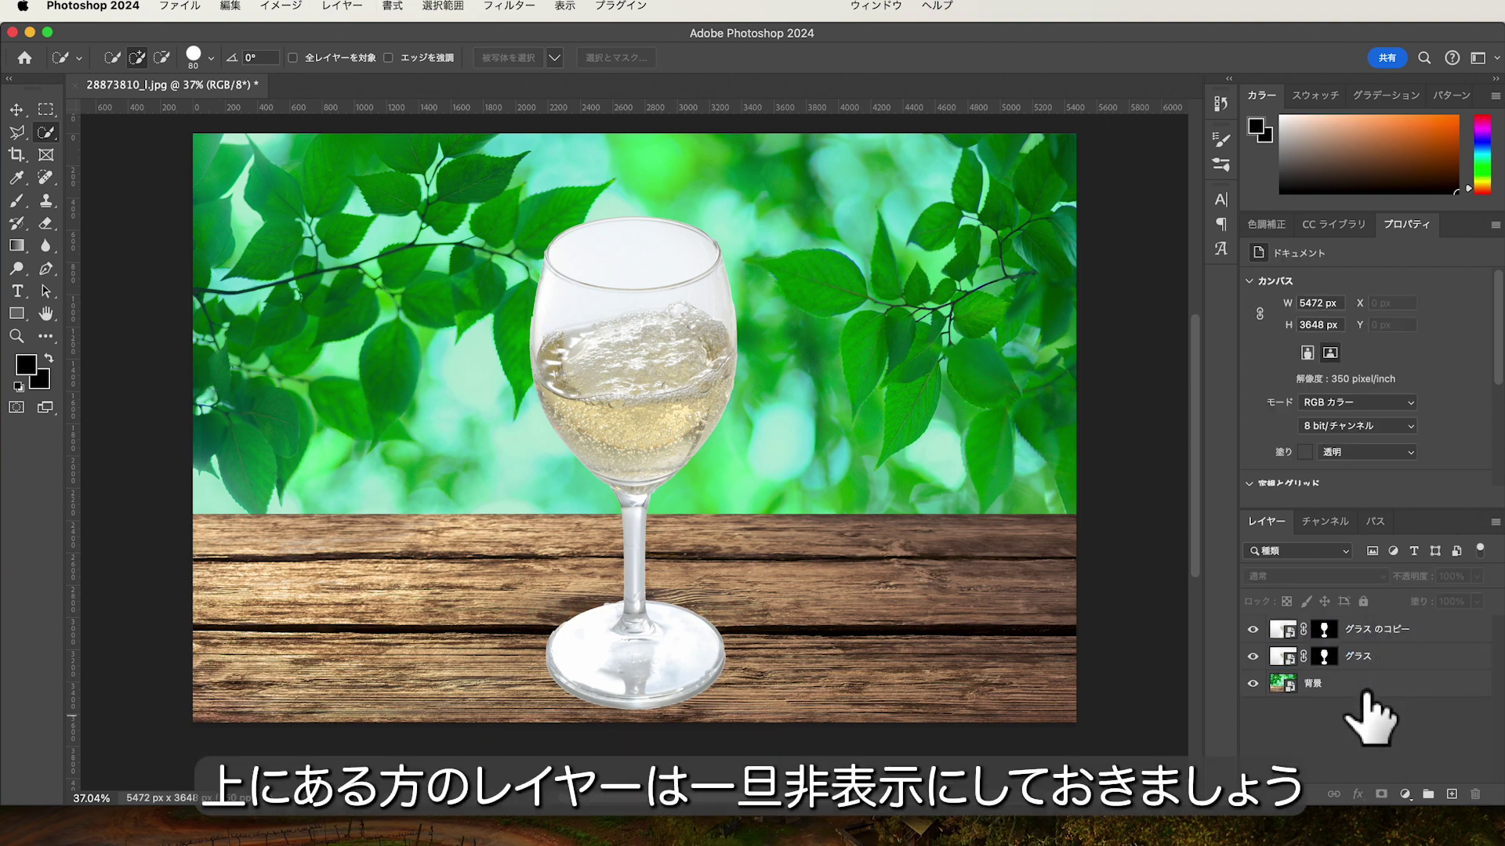
{"action": "left_click", "coordinate": [1253, 630]}
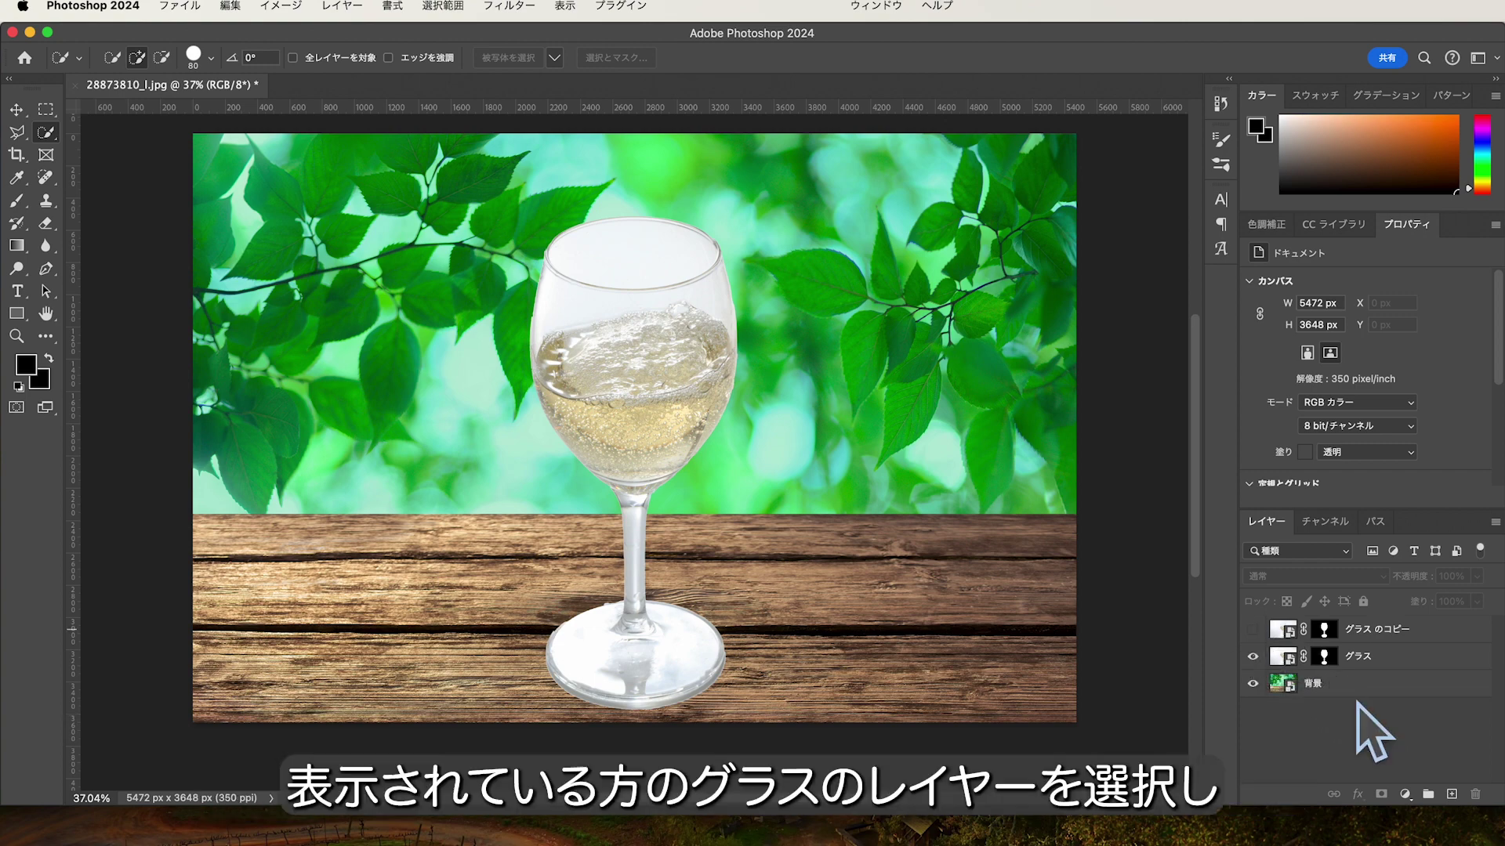
{"action": "left_click", "coordinate": [1368, 657]}
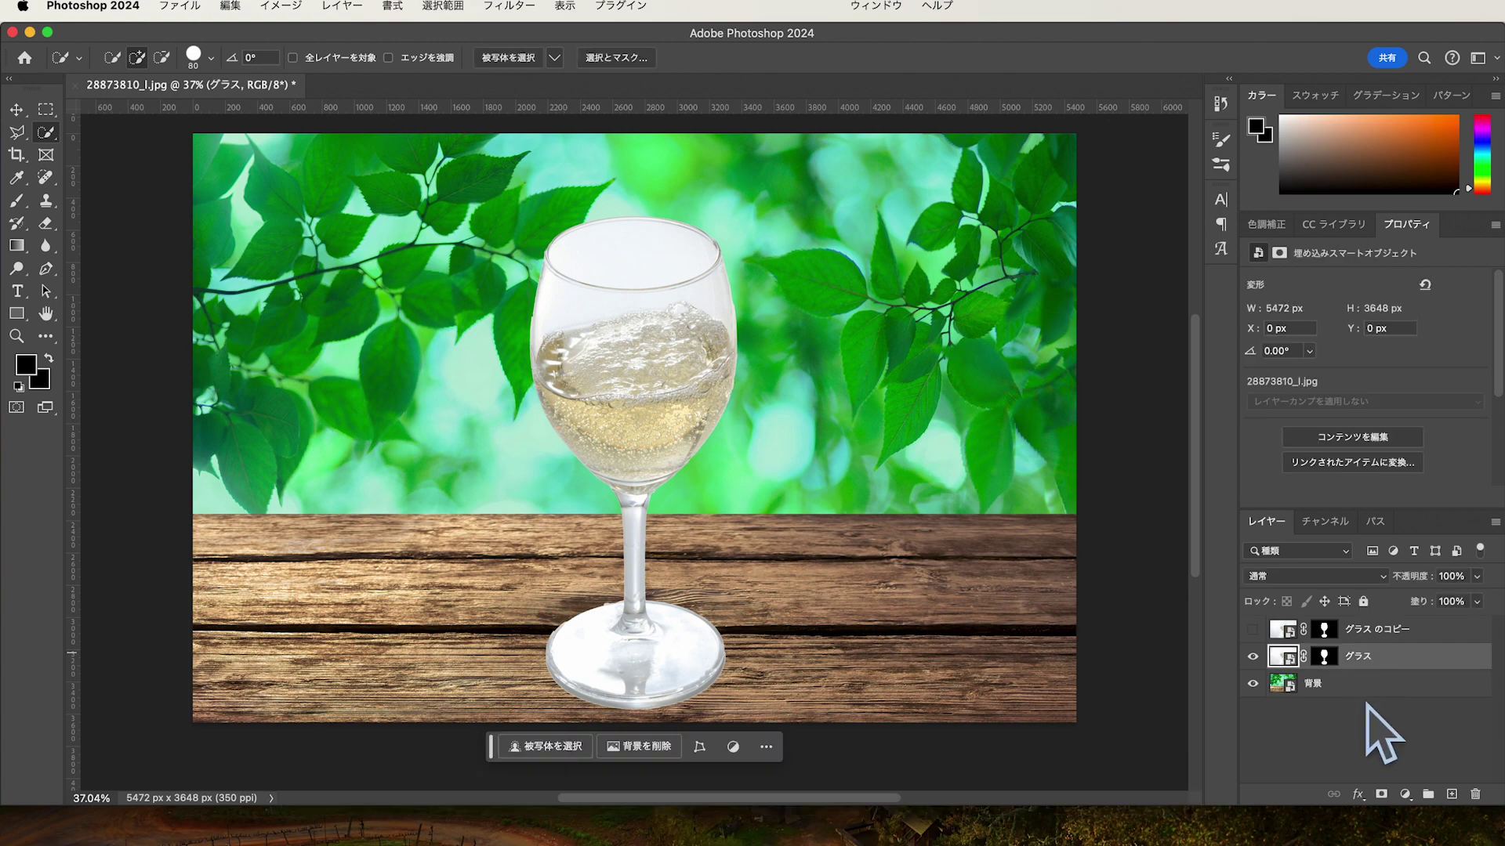
Step: Set the グラス layer's blend mode to 乗算 (Multiply)
{"action": "left_click", "coordinate": [1383, 578]}
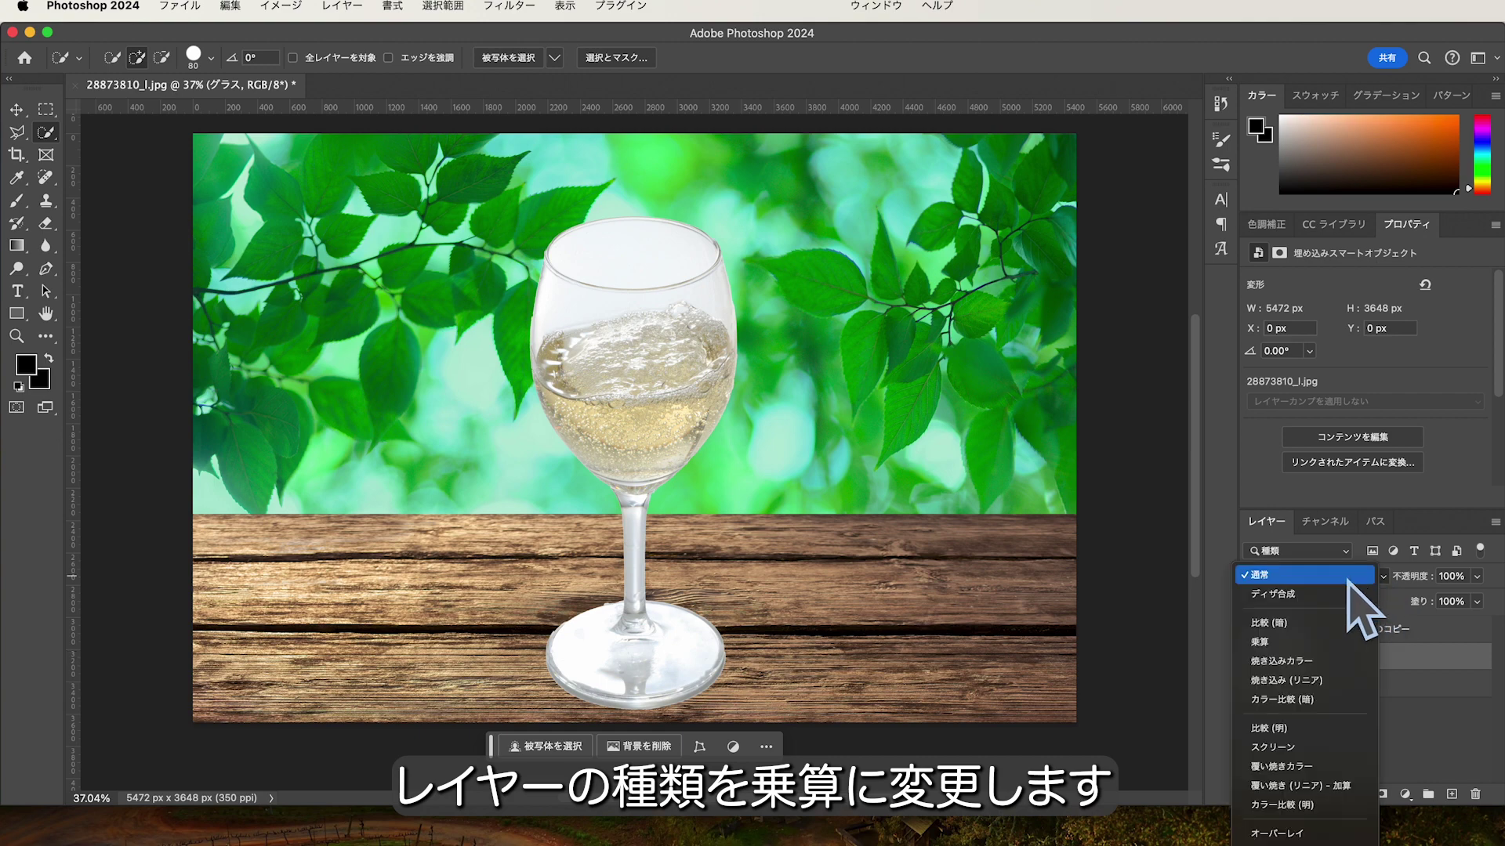
{"action": "left_click", "coordinate": [1309, 642]}
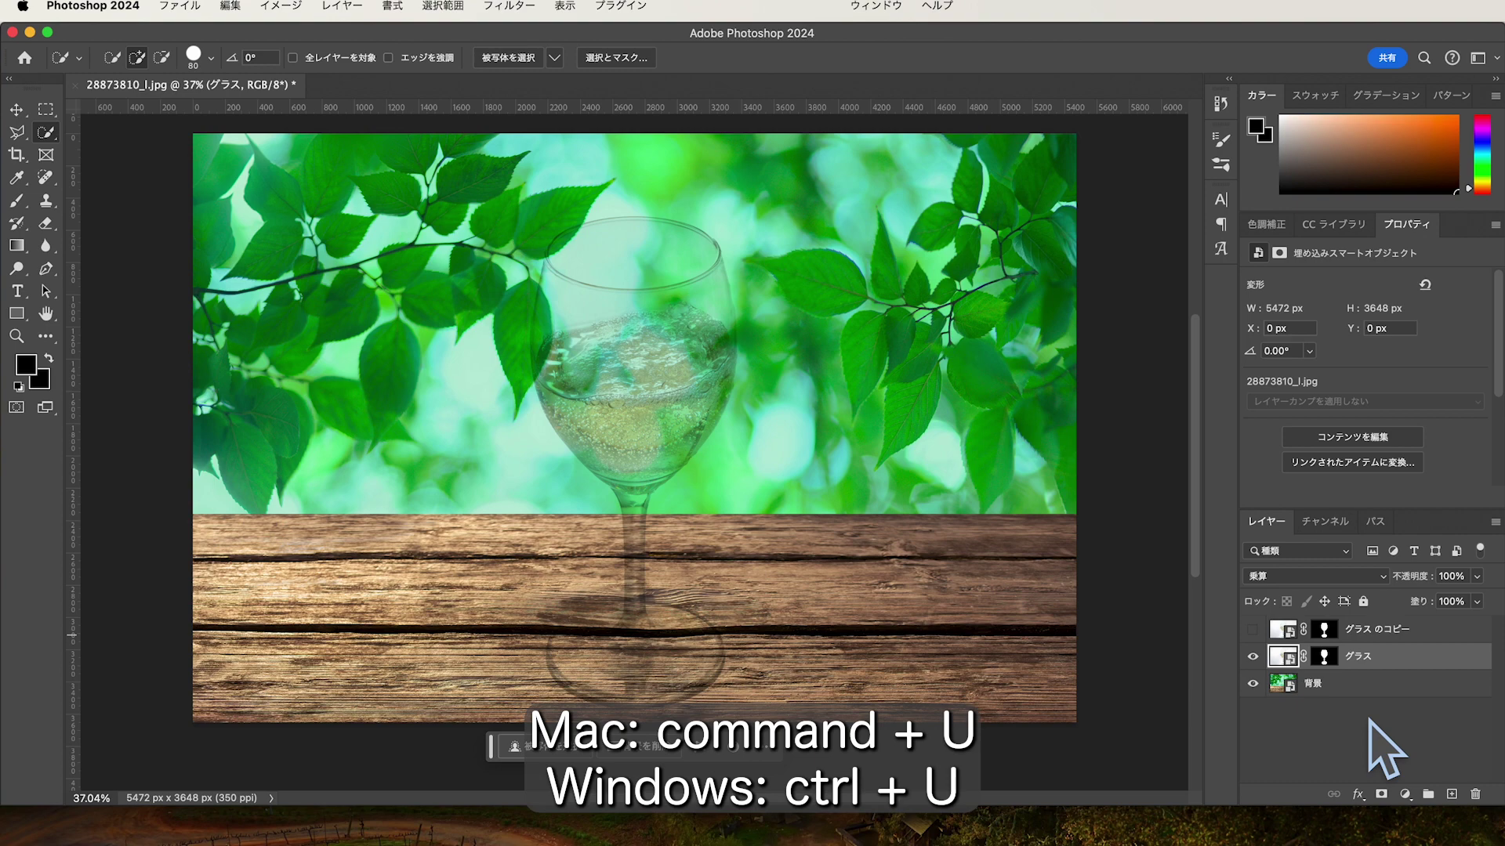
Step: Apply Hue/Saturation to the グラス layer with Saturation at +51
{"action": "key", "text": "ctrl+u"}
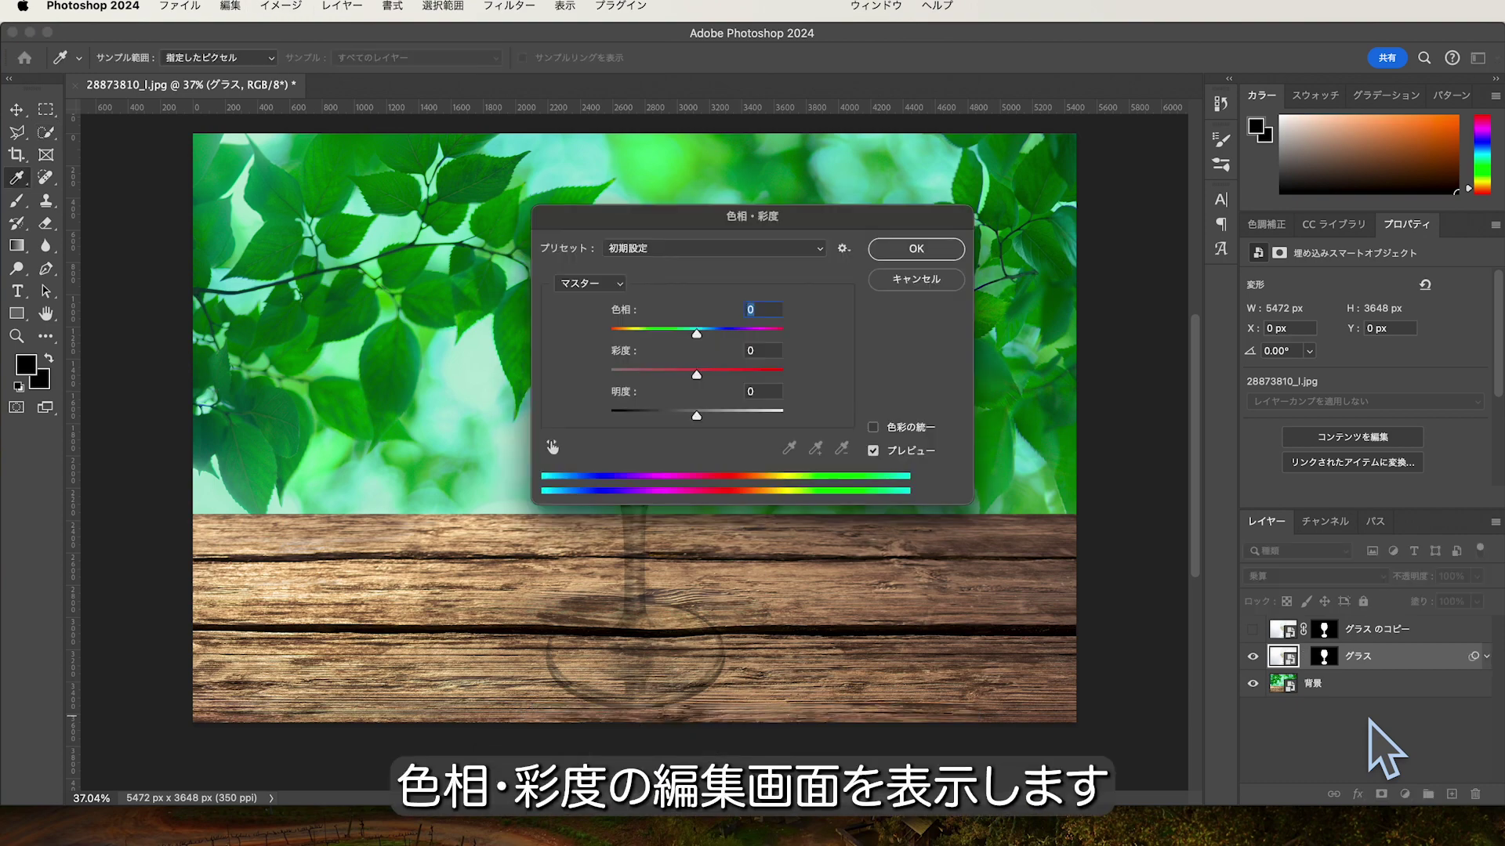
{"action": "left_click_drag", "start_coordinate": [885, 225], "coordinate": [1119, 326]}
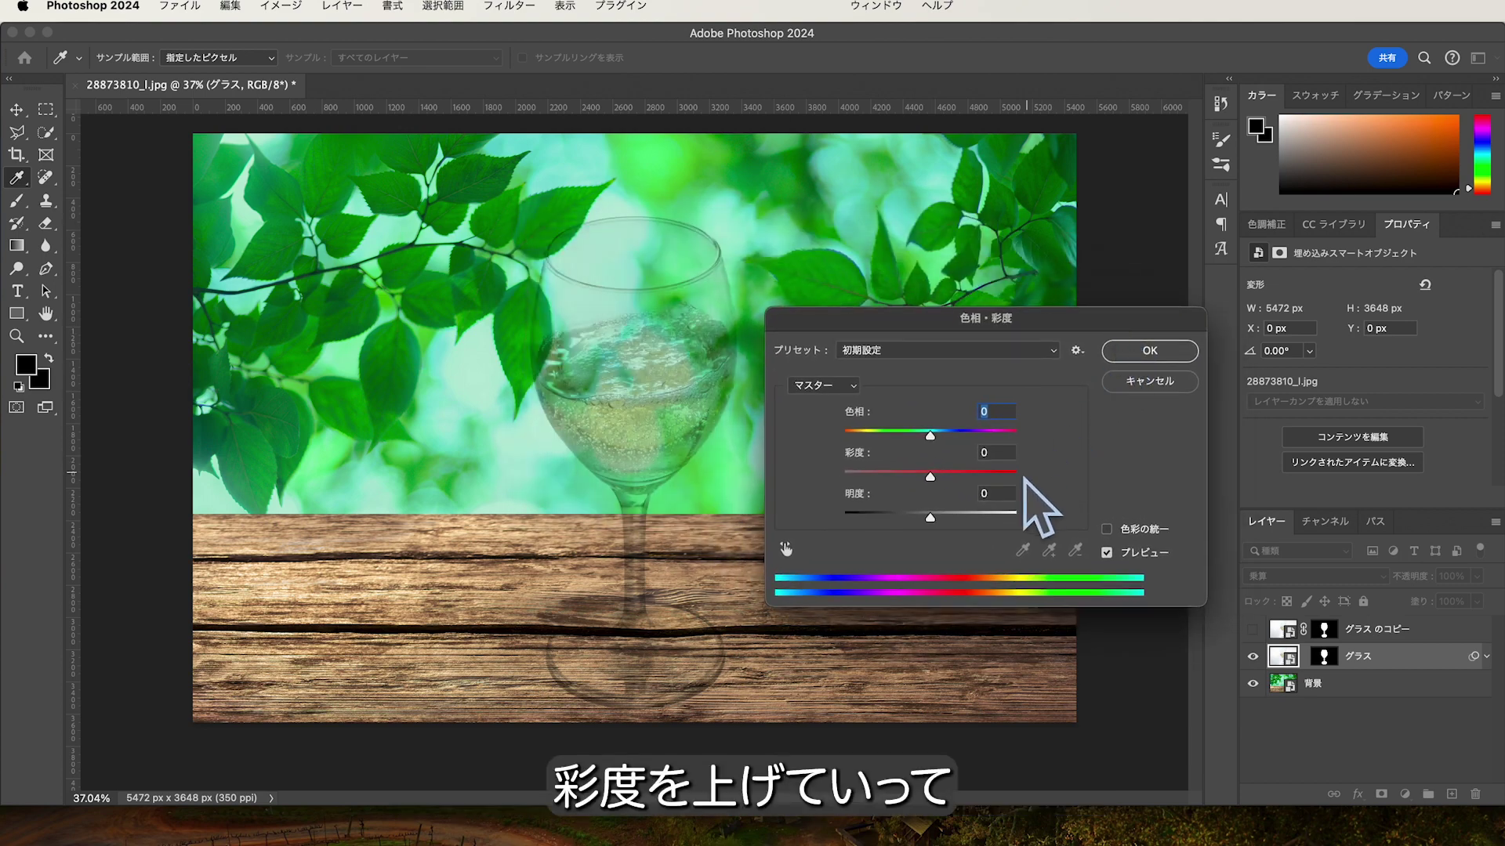
{"action": "left_click_drag", "start_coordinate": [930, 477], "coordinate": [974, 478]}
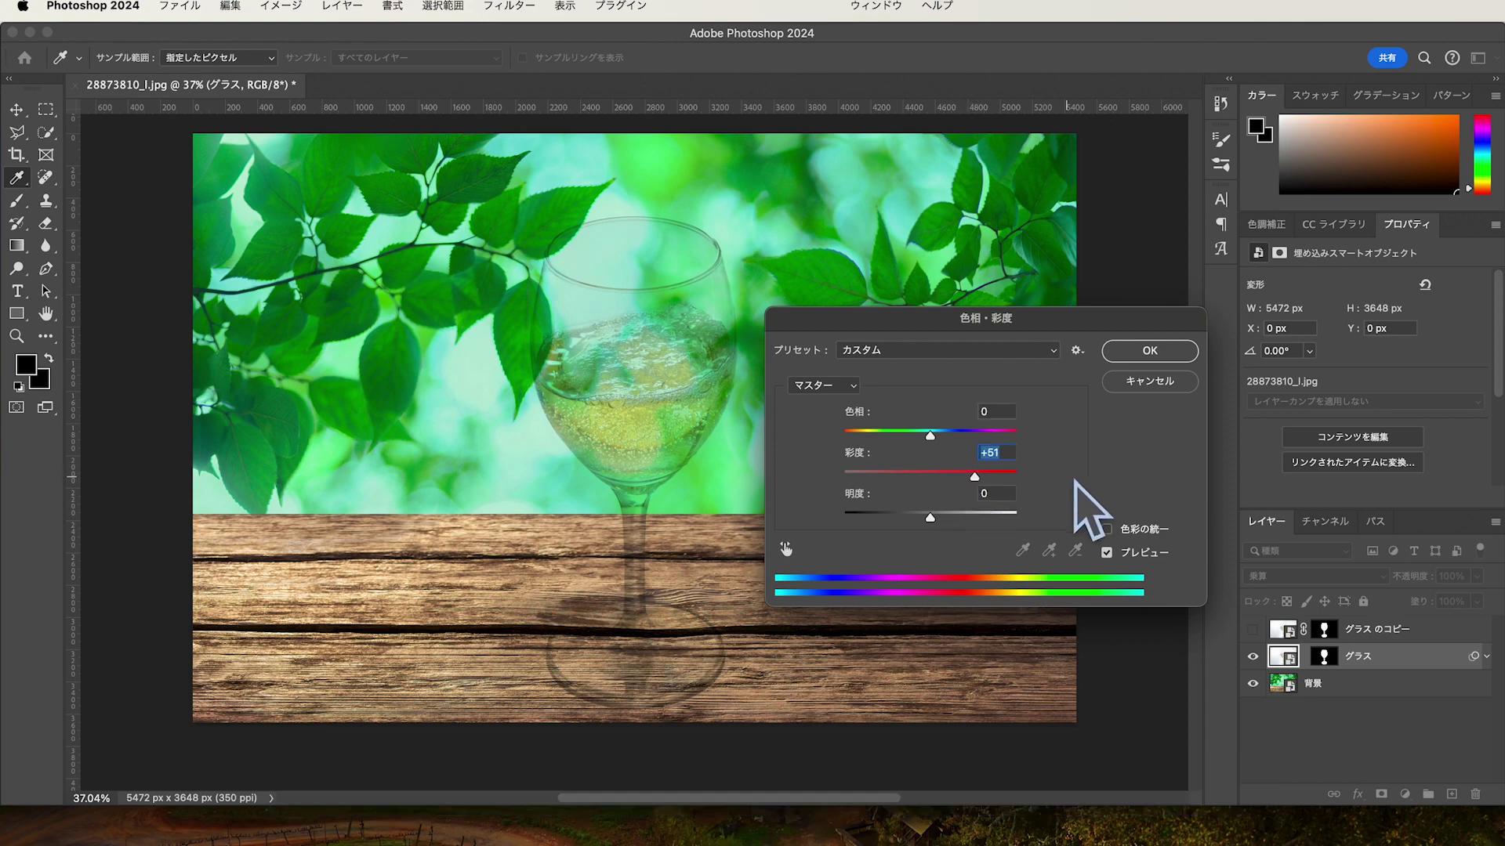
{"action": "left_click", "coordinate": [1147, 351]}
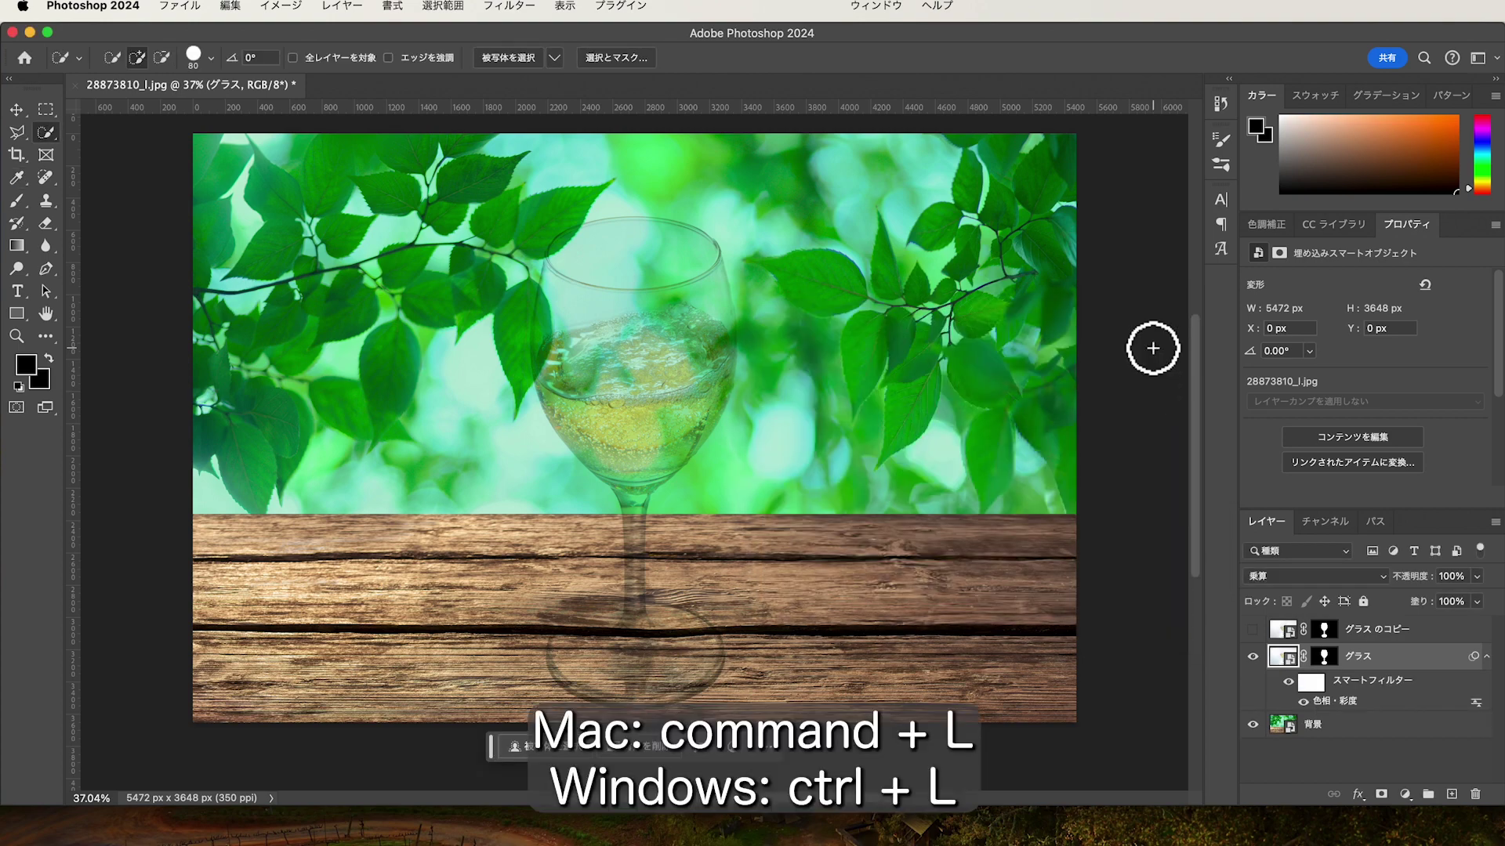
Step: Apply Levels to the グラス layer with the black input level at 120
{"action": "key", "text": "ctrl+l"}
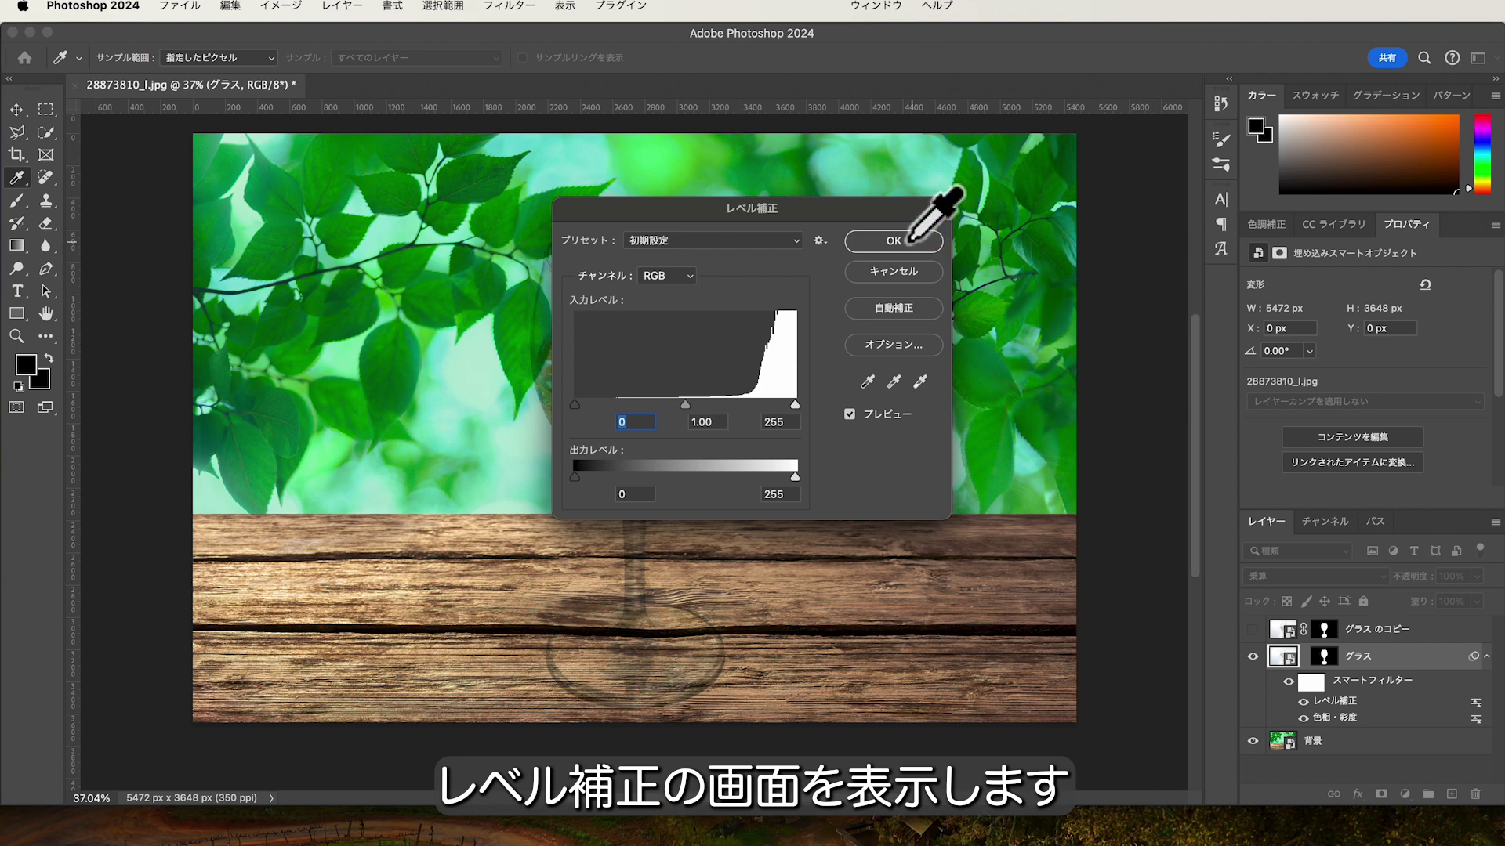
{"action": "left_click_drag", "start_coordinate": [836, 214], "coordinate": [1064, 291]}
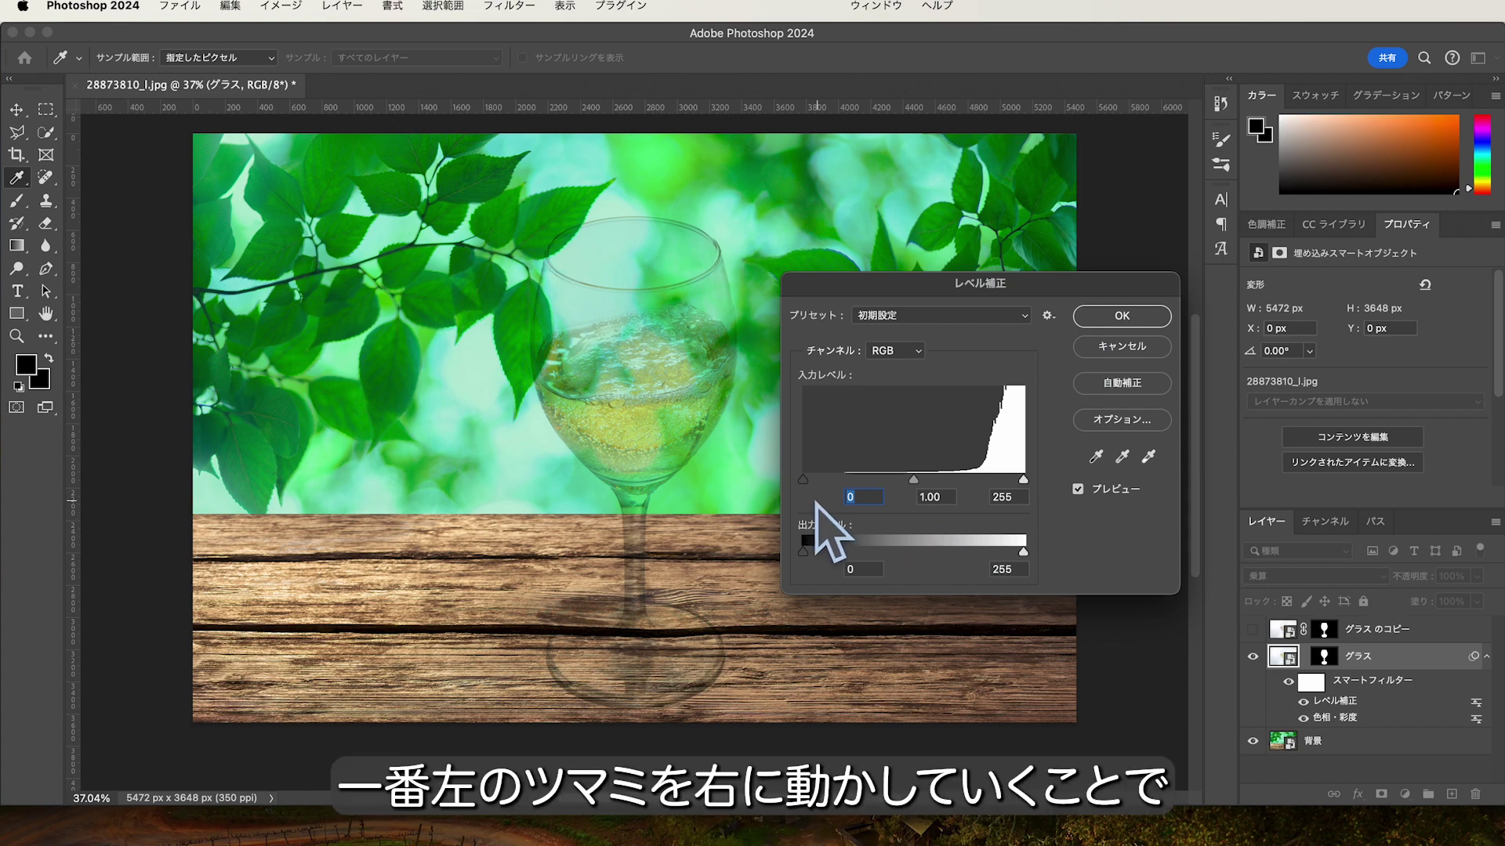
{"action": "left_click_drag", "start_coordinate": [802, 480], "coordinate": [907, 498]}
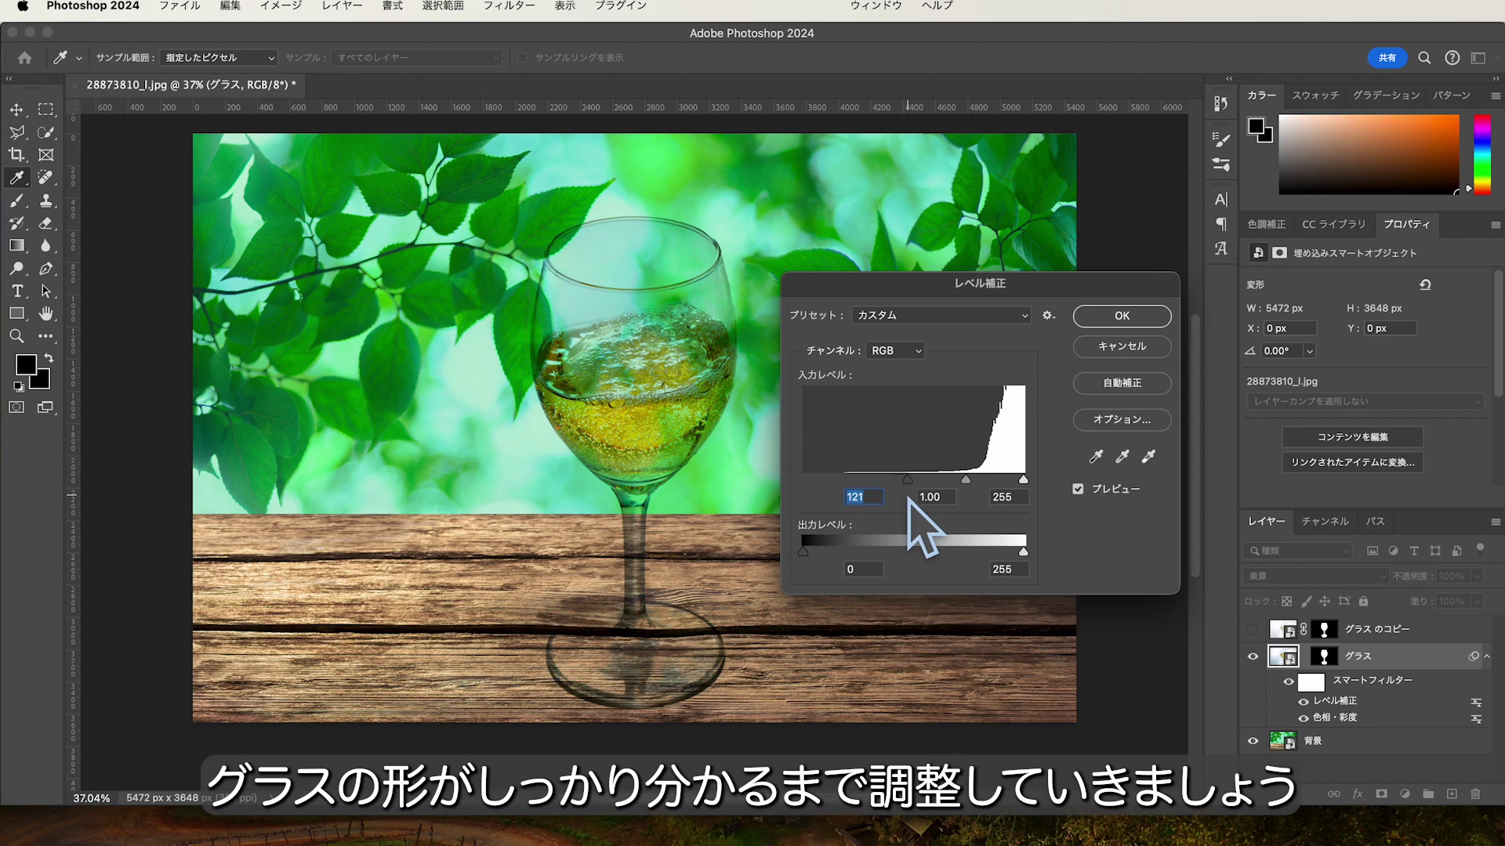
{"action": "left_click", "coordinate": [1143, 317]}
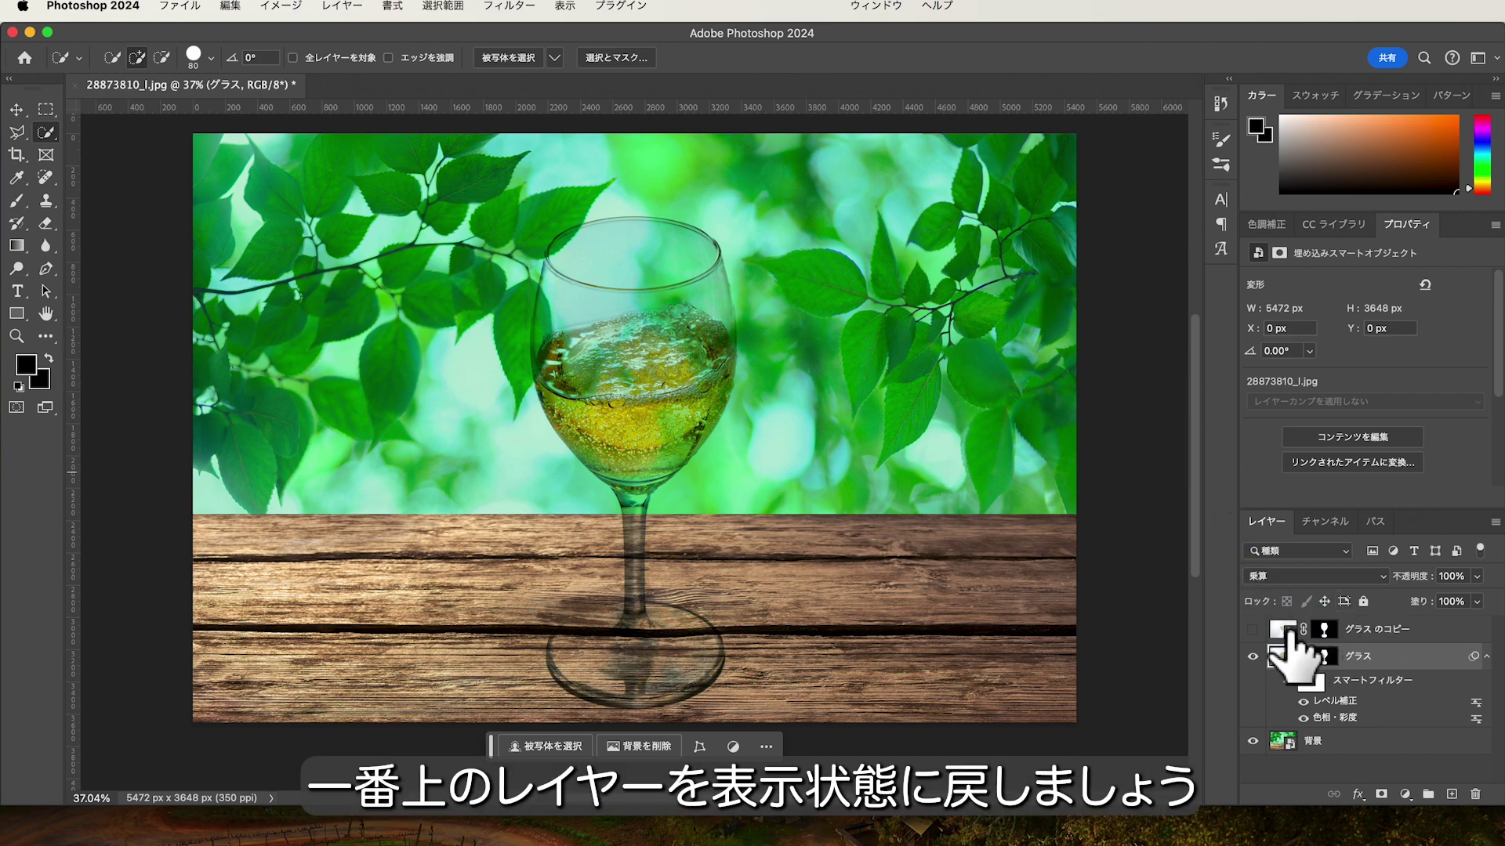
Step: Show and select グラス のコピー, setting blend mode to スクリーン (Screen) and opacity to 40%
{"action": "left_click", "coordinate": [1252, 629]}
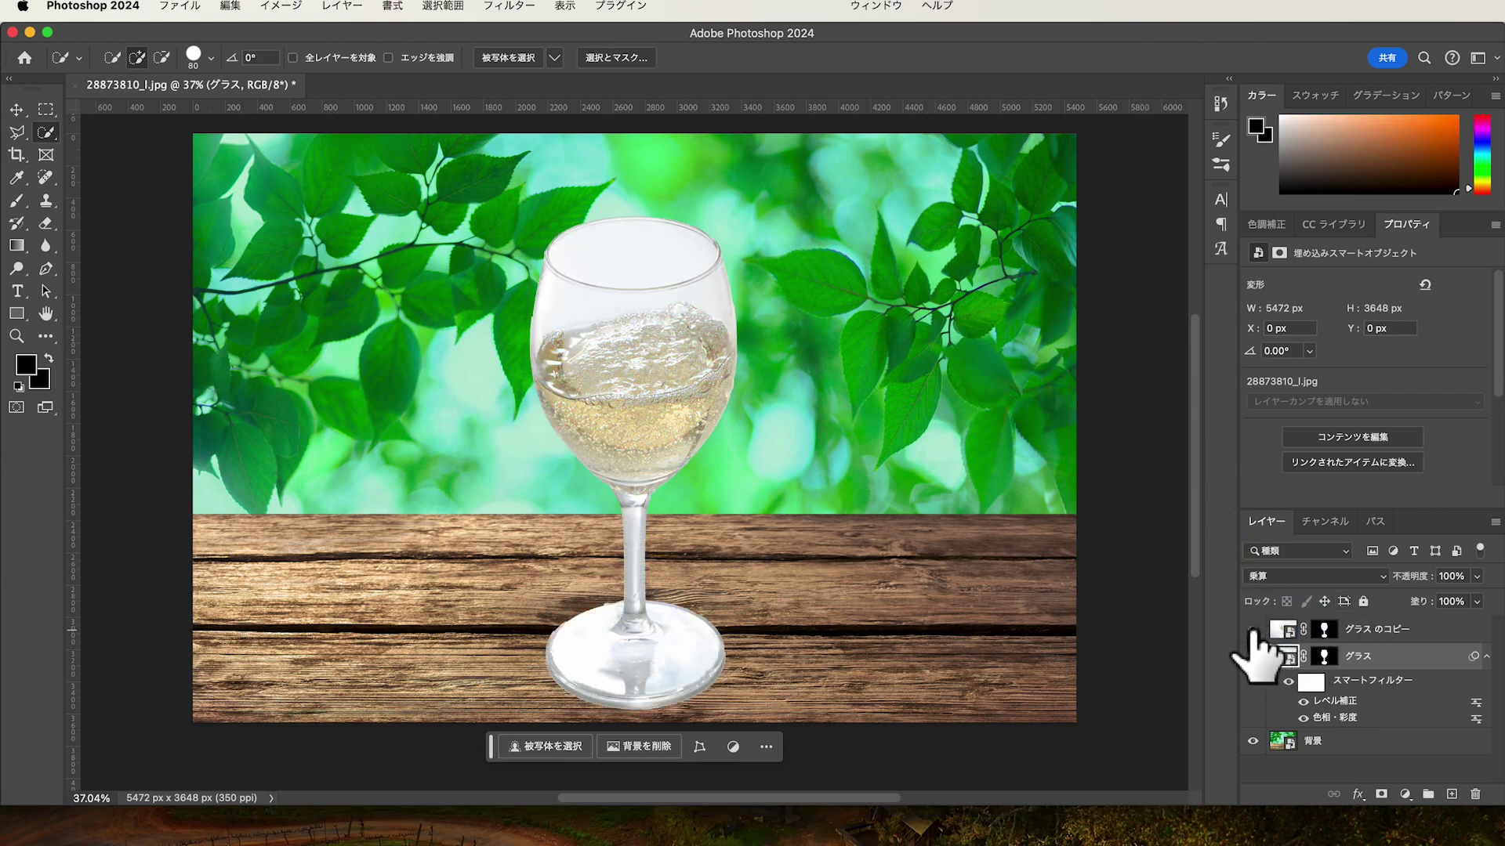
{"action": "left_click", "coordinate": [1379, 633]}
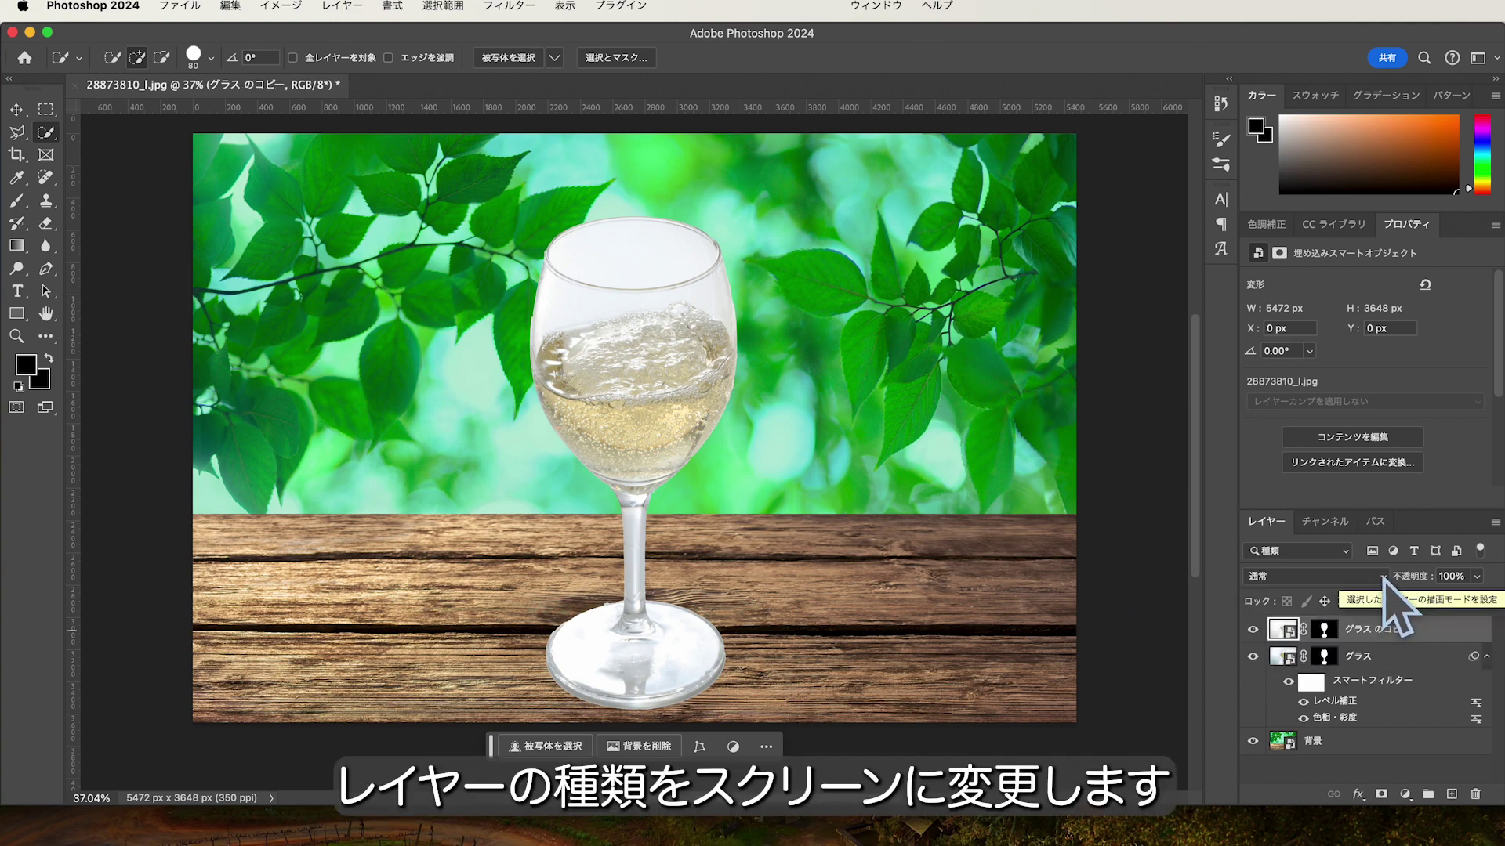
{"action": "left_click", "coordinate": [1384, 578]}
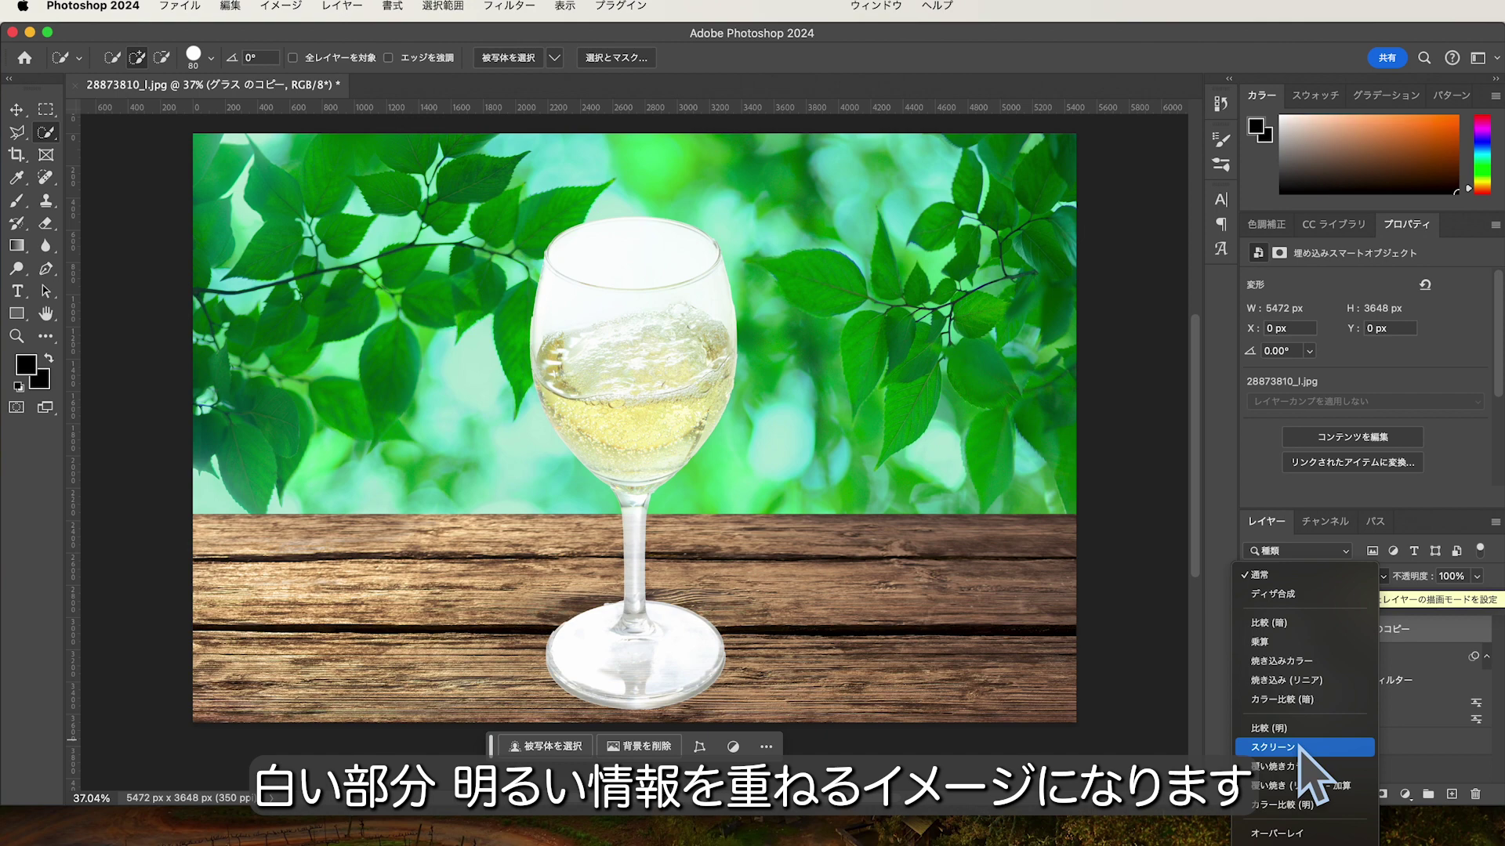
{"action": "left_click", "coordinate": [1301, 749]}
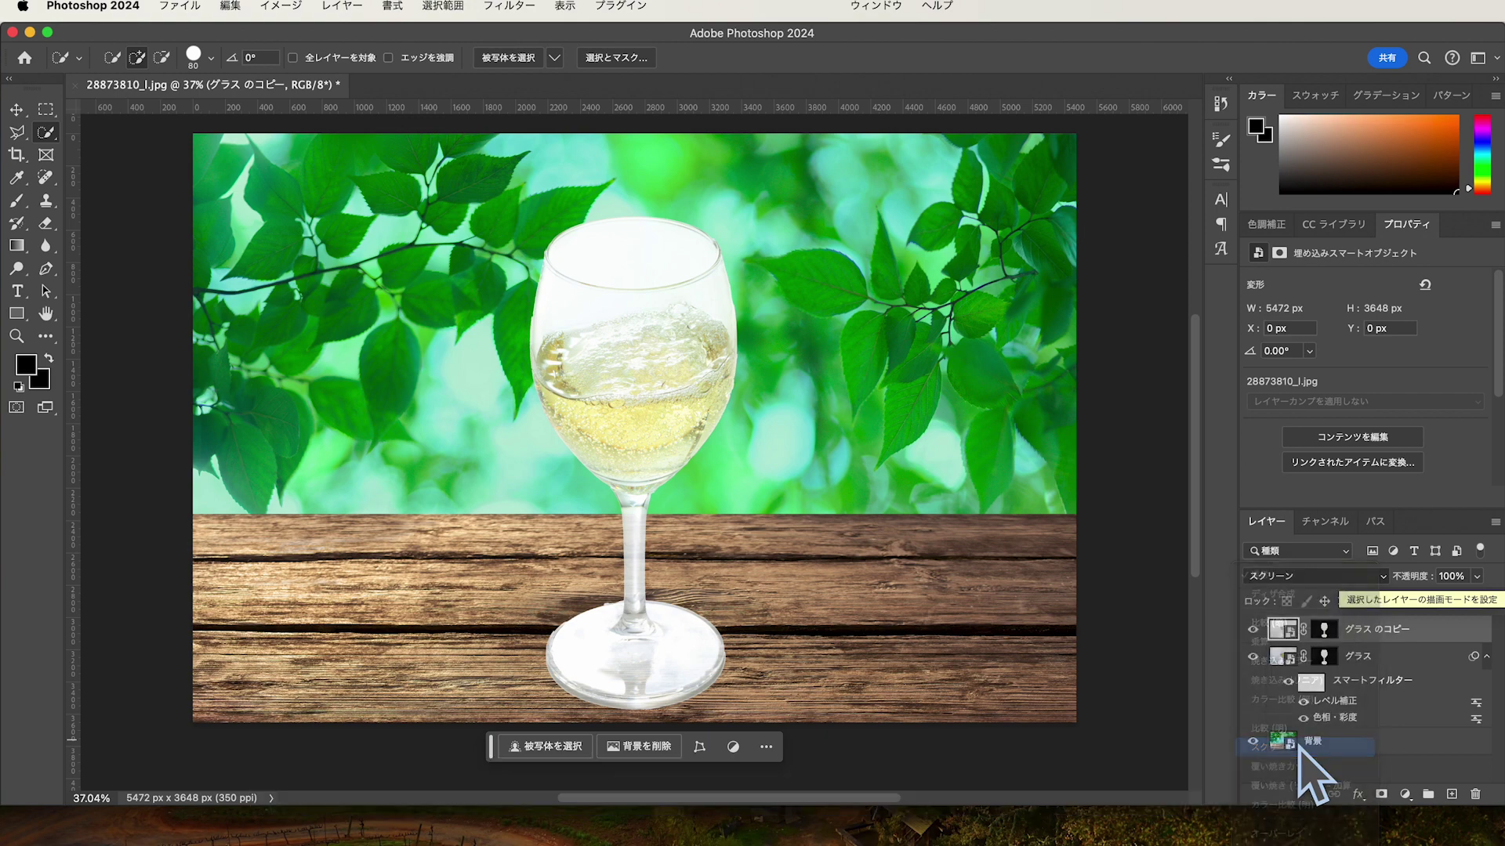
{"action": "left_click", "coordinate": [1450, 576]}
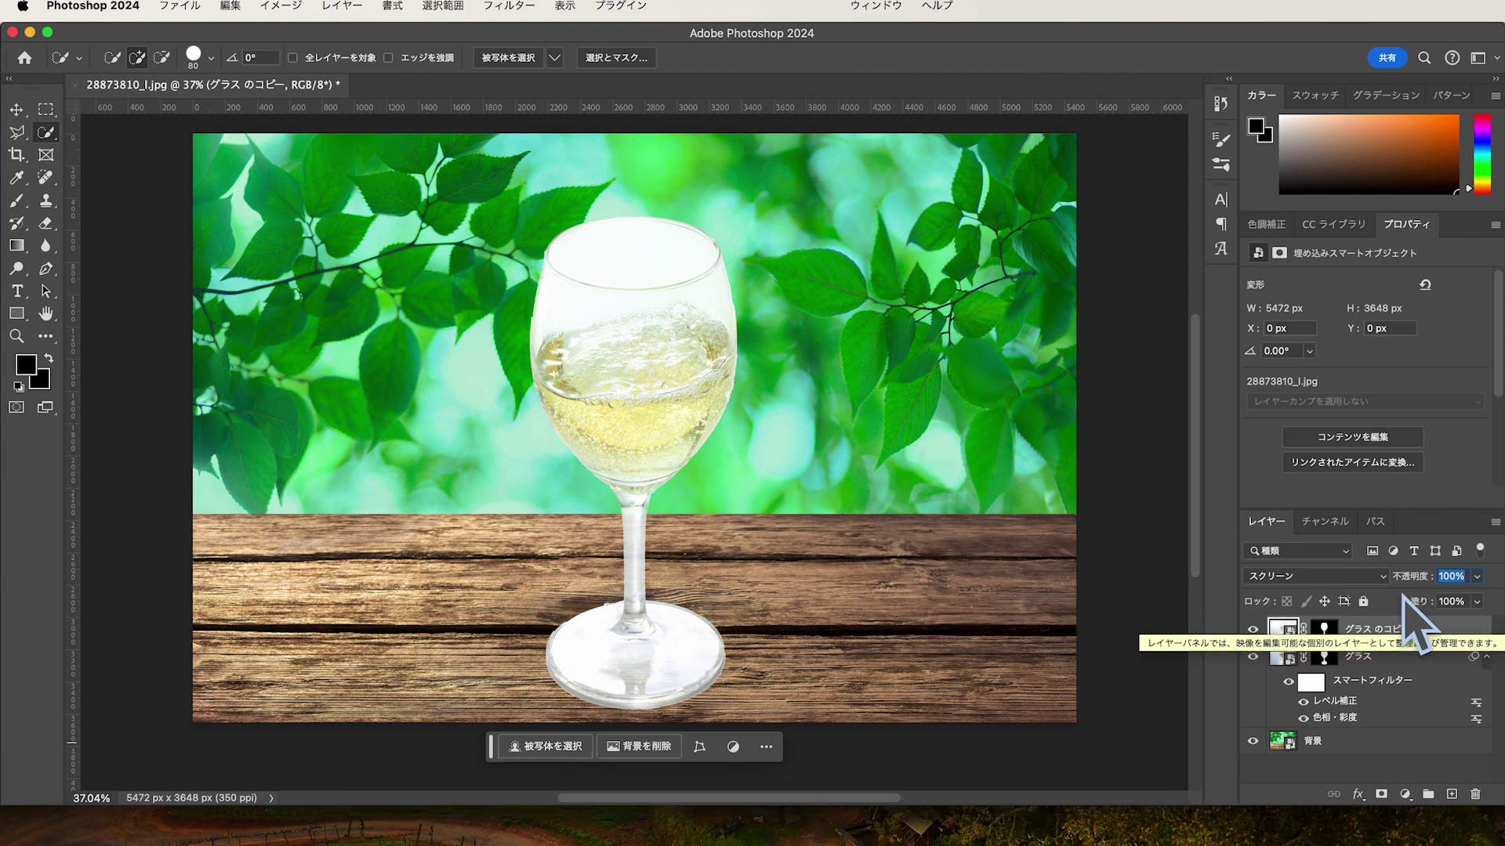
{"action": "type", "text": "40"}
{"action": "key", "text": "Return"}
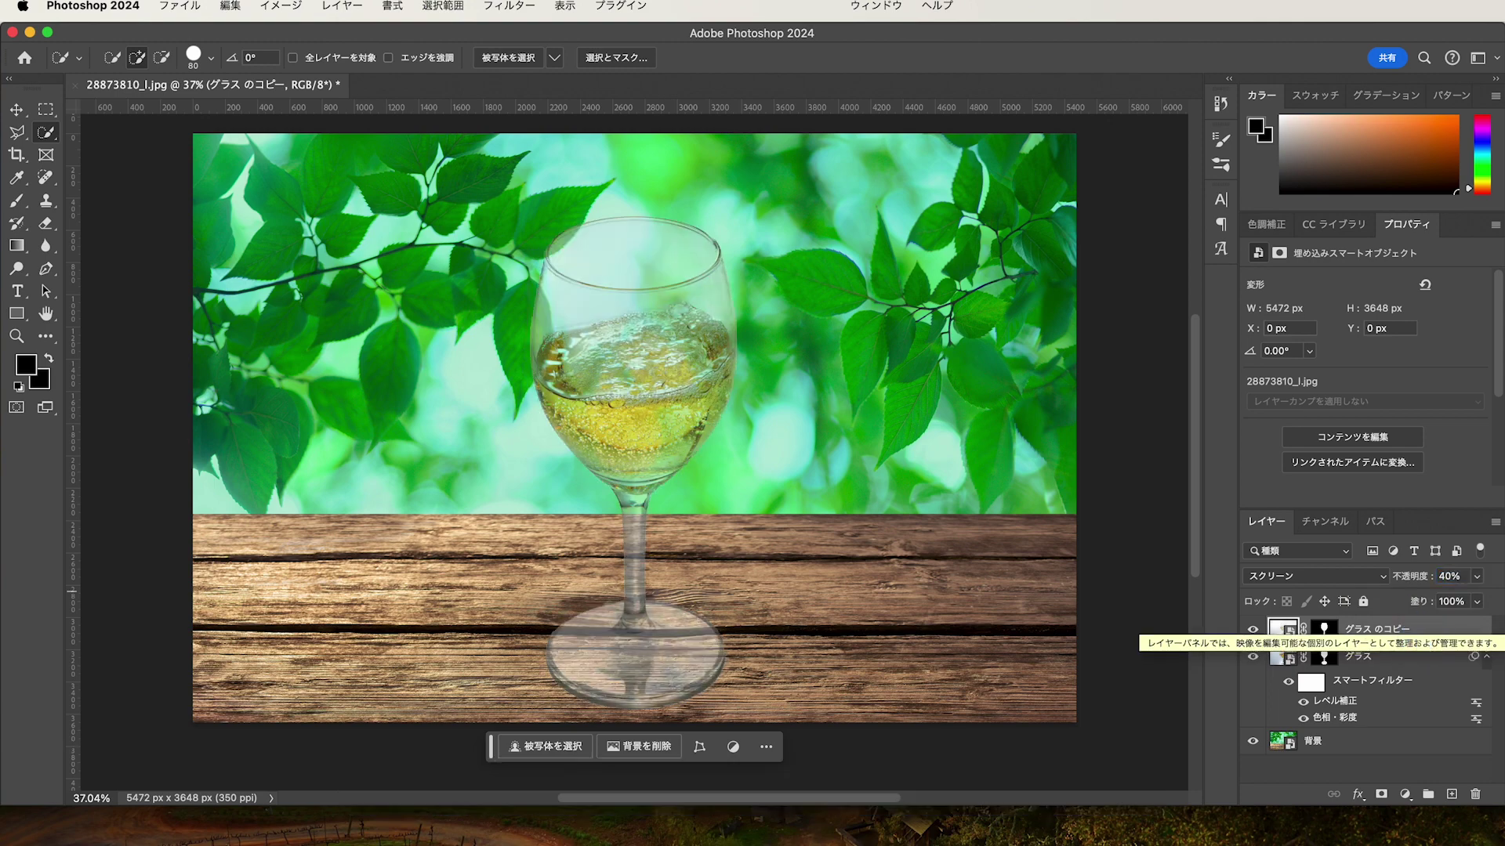
{"action": "left_click", "coordinate": [1388, 766]}
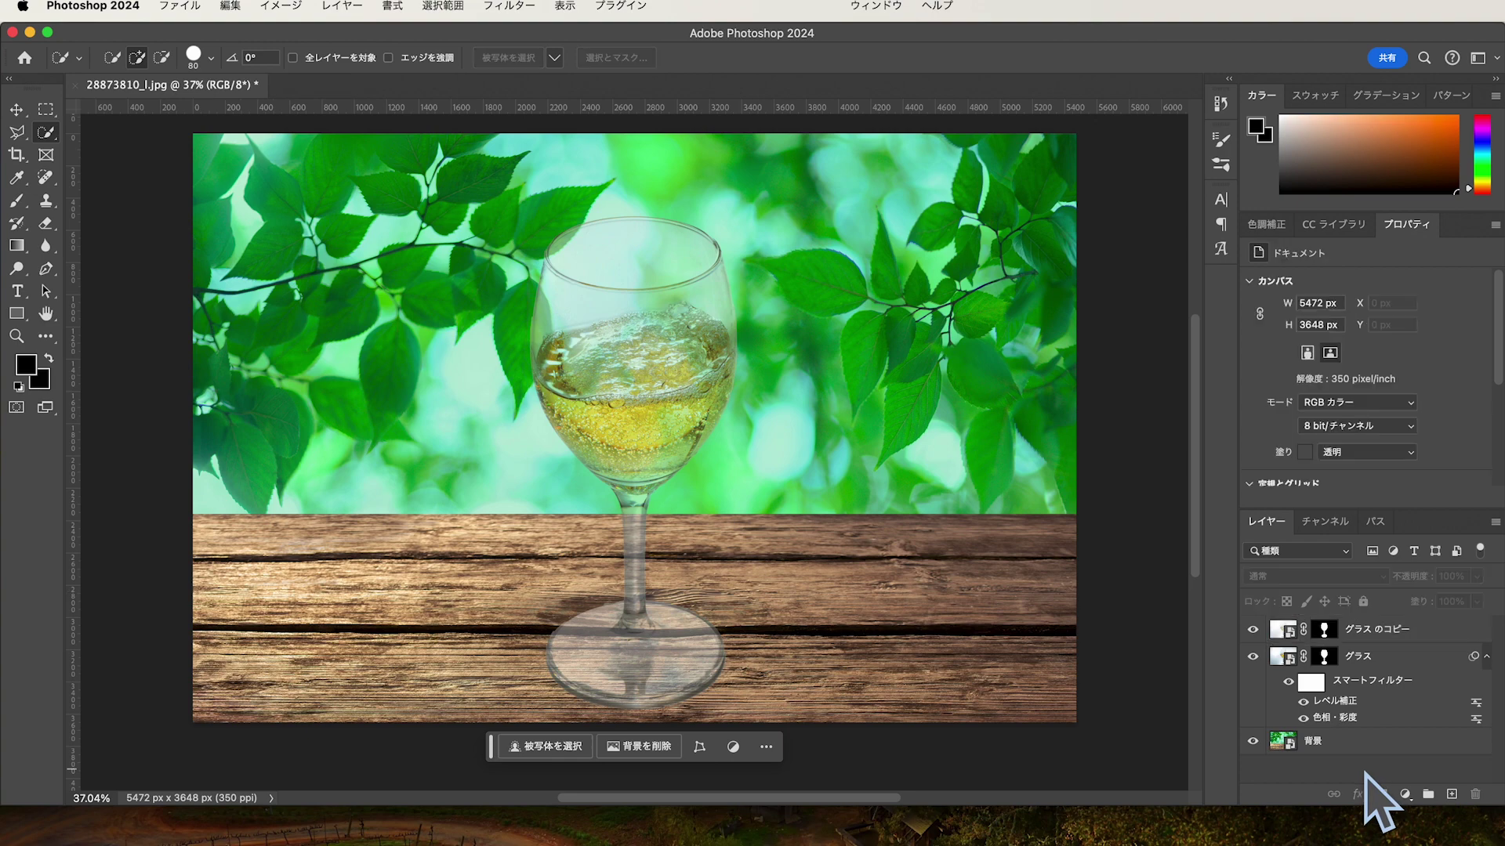